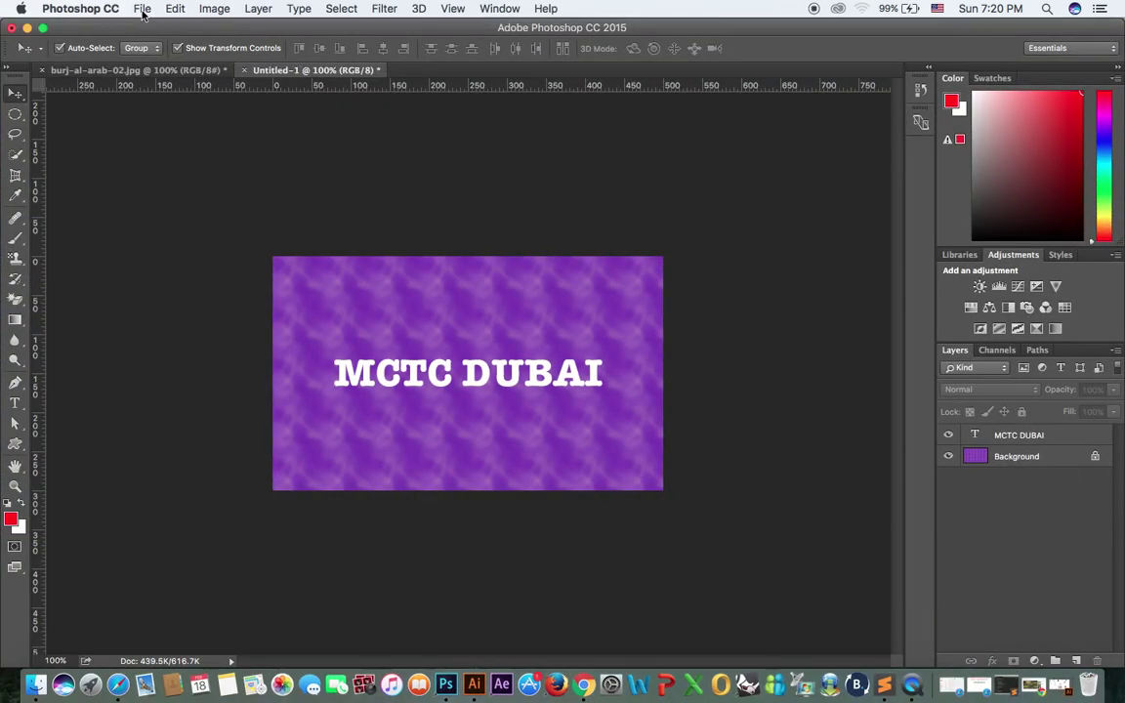
# Create a new 297.01 × 209.97 mm, 300 ppi document with a white background (Untitled-2).
pyautogui.click(143, 10)
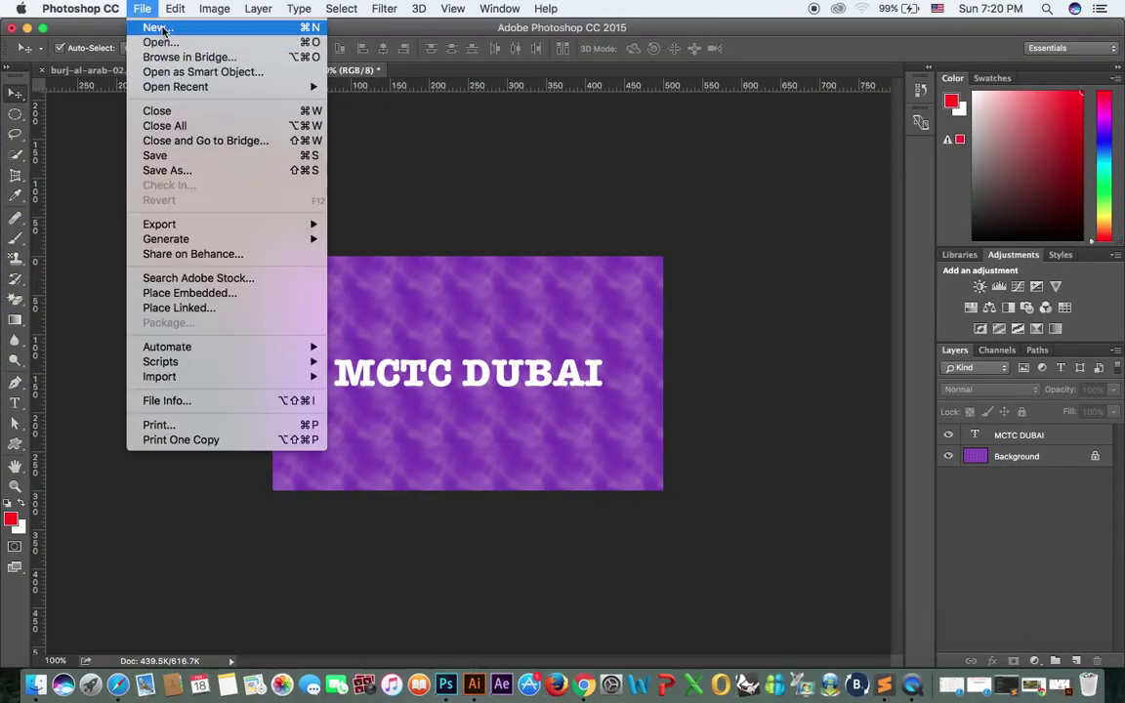
pyautogui.click(156, 28)
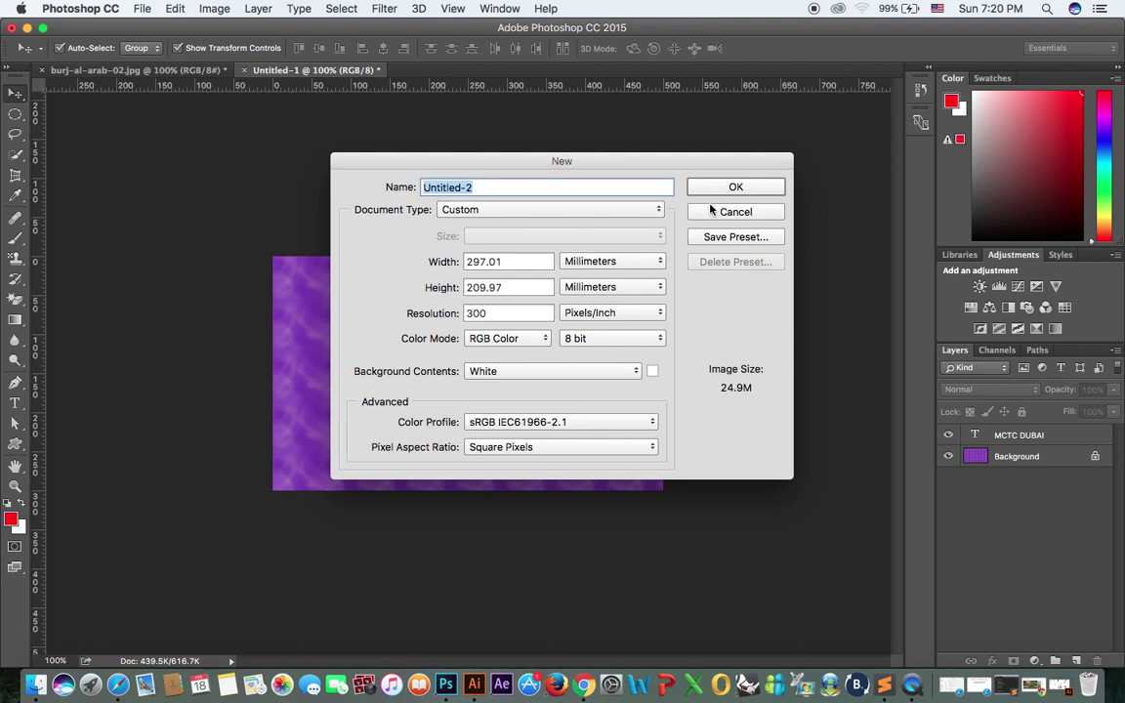
pyautogui.click(728, 192)
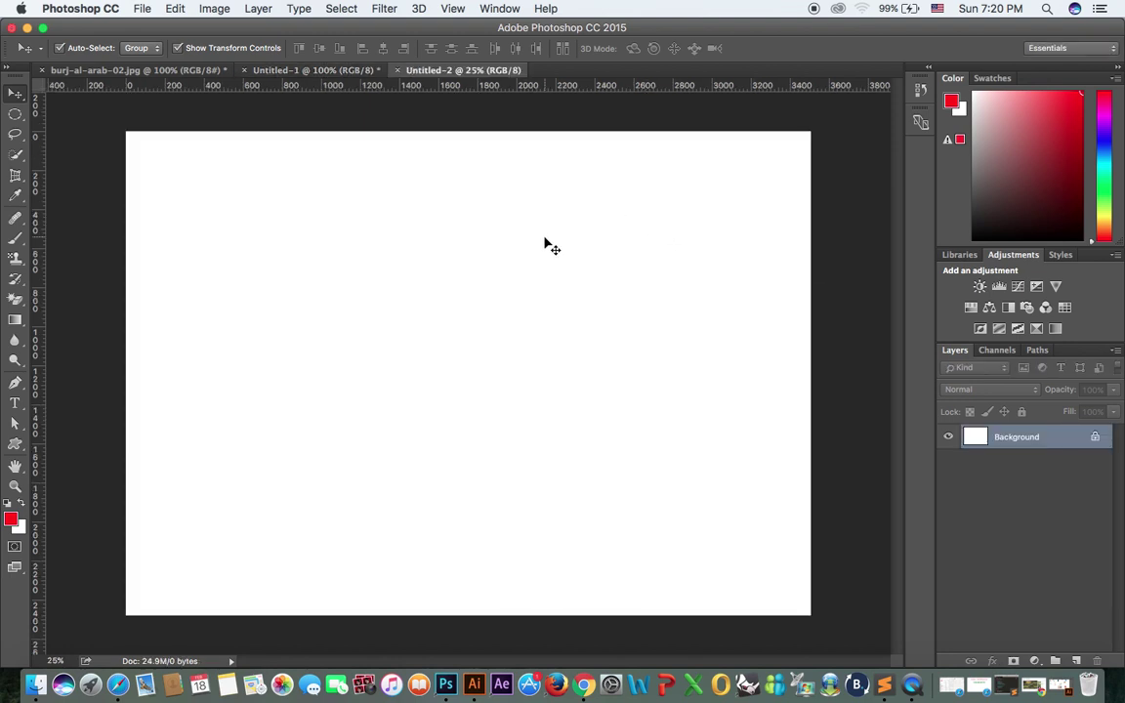
# With the Pen tool, draw the sail's top edge and curved right edge down to the bottom point.
pyautogui.click(15, 382)
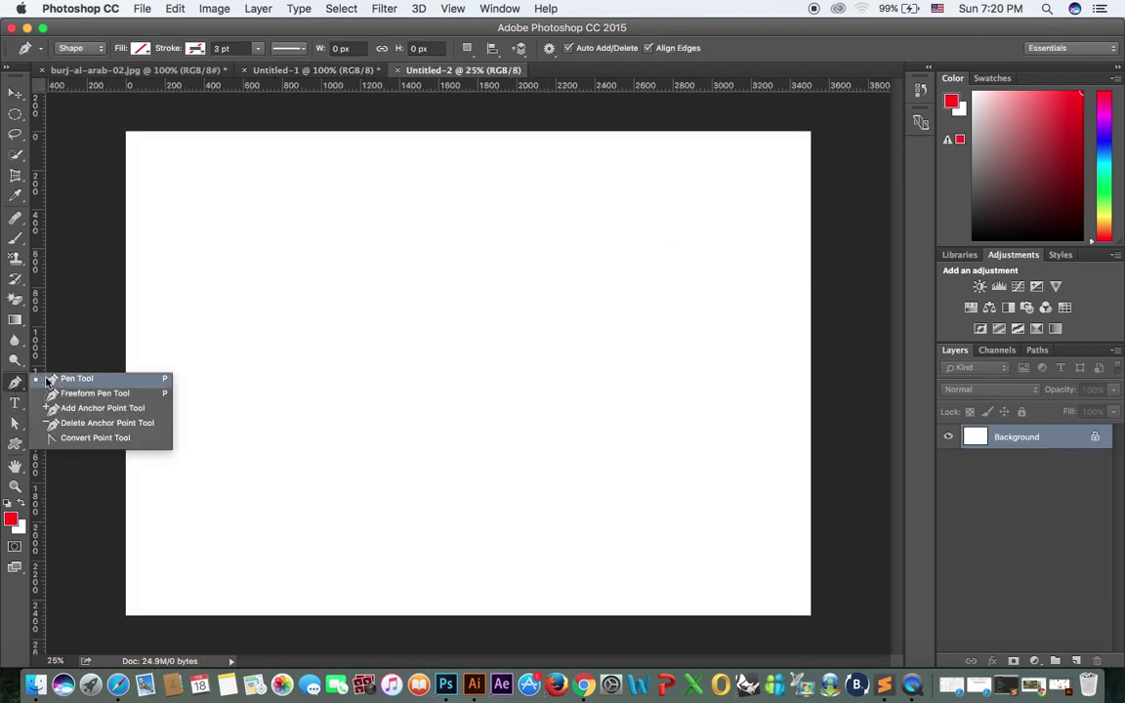
pyautogui.click(61, 379)
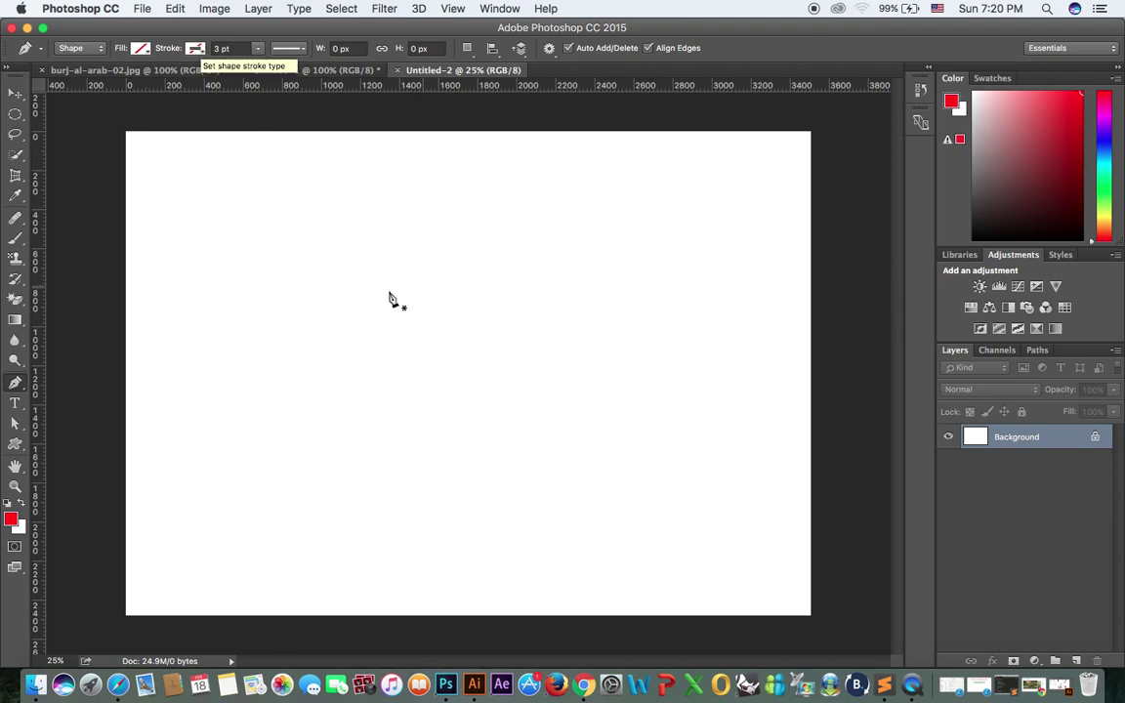
pyautogui.click(311, 251)
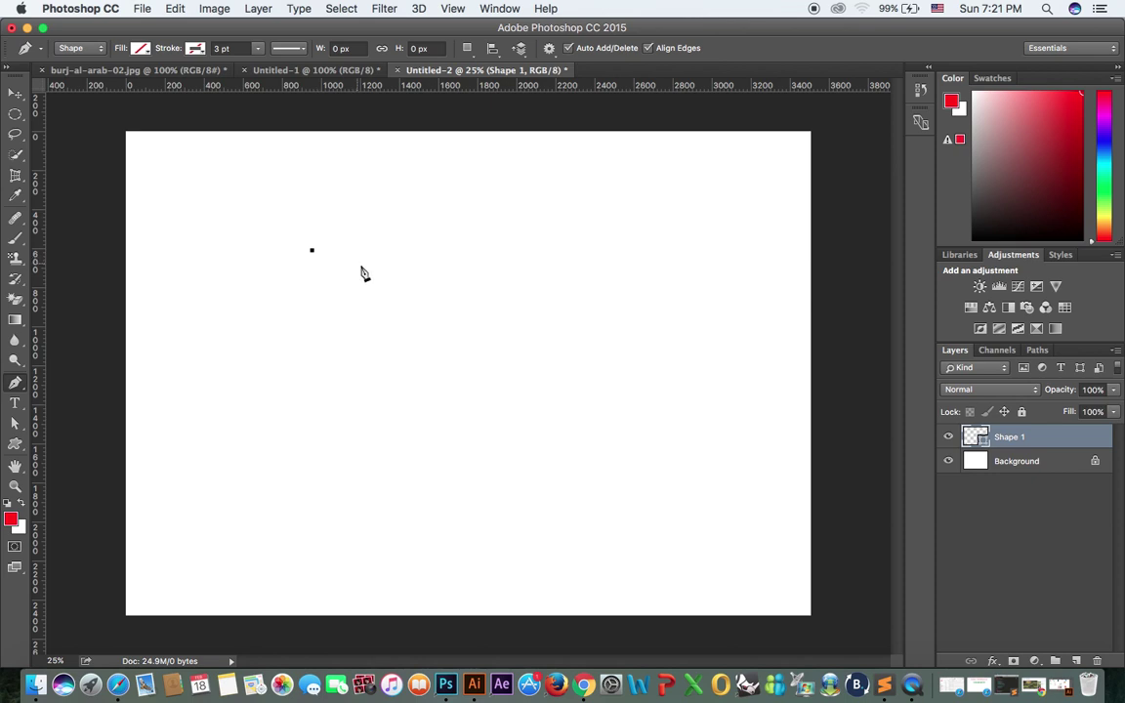
pyautogui.click(515, 251)
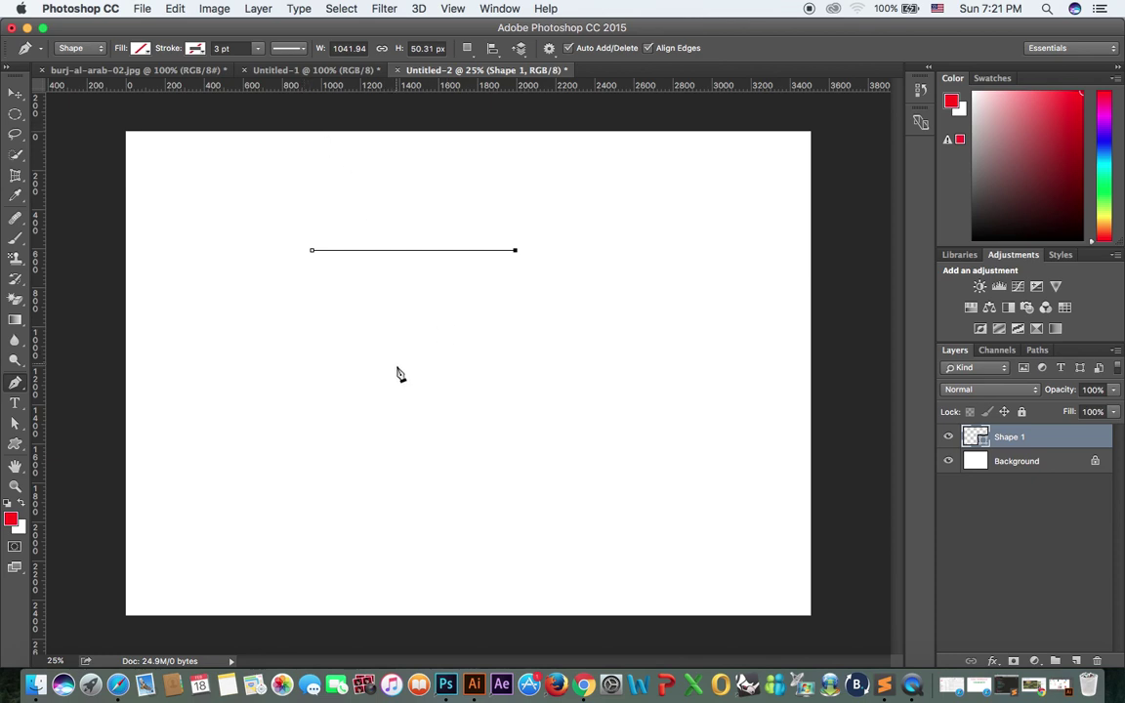
pyautogui.click(354, 379)
pyautogui.moveTo(353, 380); pyautogui.dragTo(350, 476)
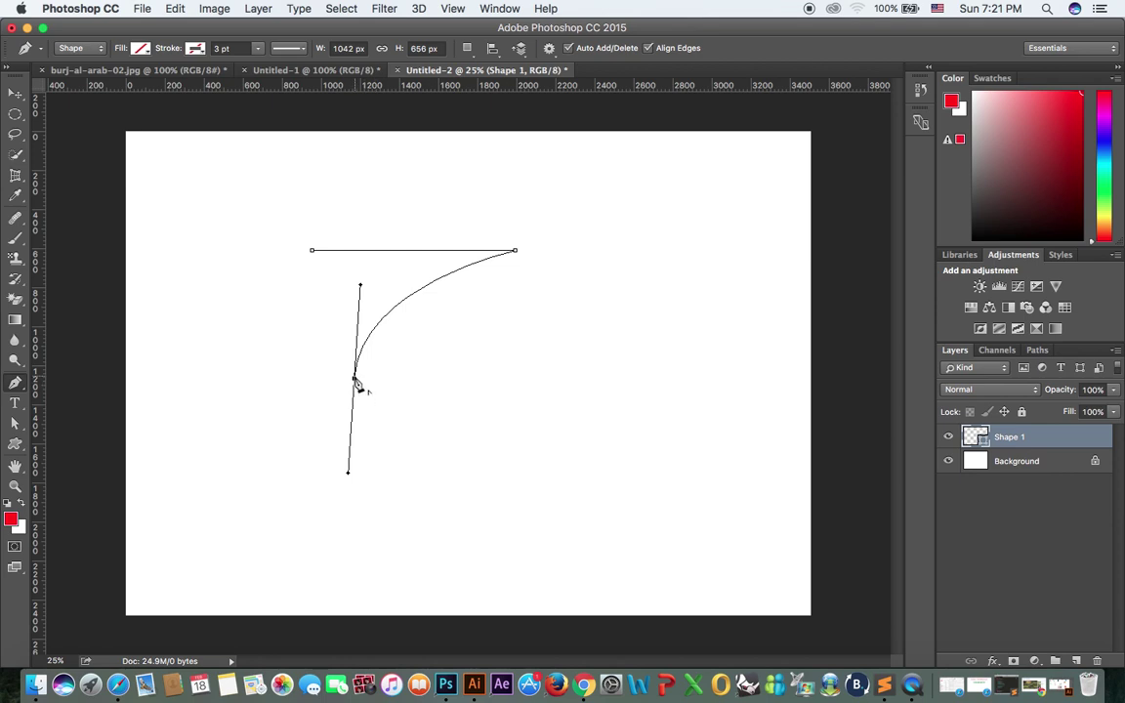
# Add a curved anchor on the left side and close the sail path on its first anchor.
pyautogui.click(354, 379)
pyautogui.press('super+z')
pyautogui.click(227, 365)
pyautogui.press('super+z')
pyautogui.keyDown('alt'); pyautogui.click(355, 380); pyautogui.keyUp('alt')
pyautogui.click(233, 371)
pyautogui.press('super+z')
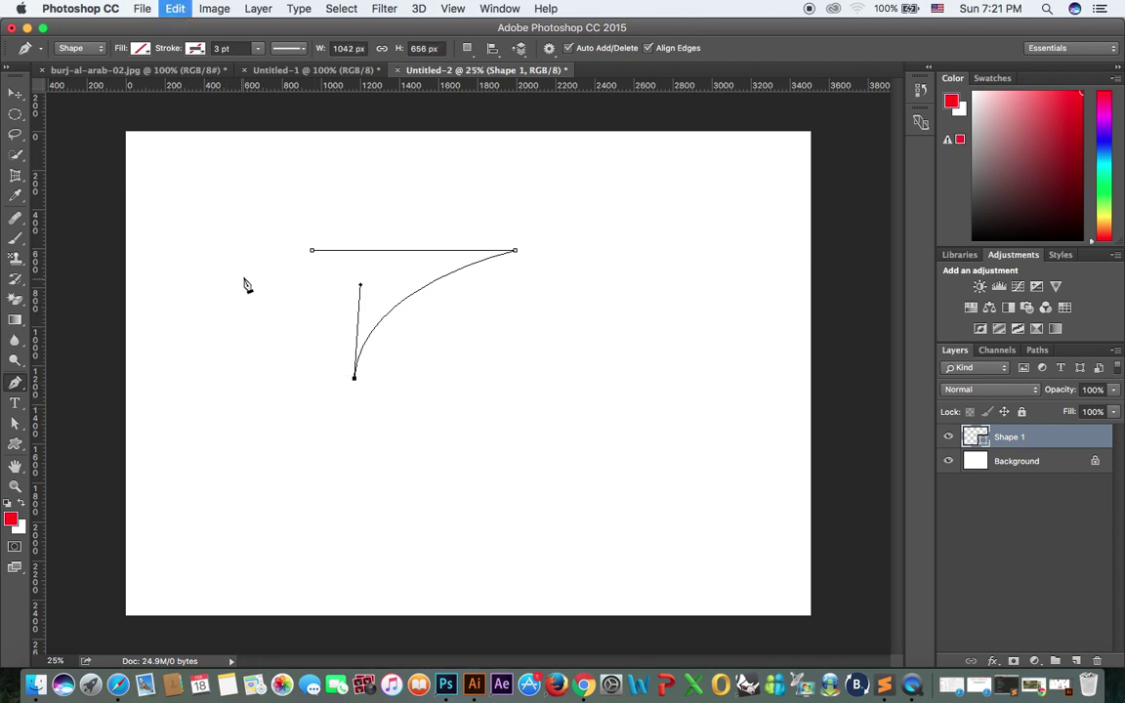
pyautogui.moveTo(243, 280); pyautogui.dragTo(171, 308)
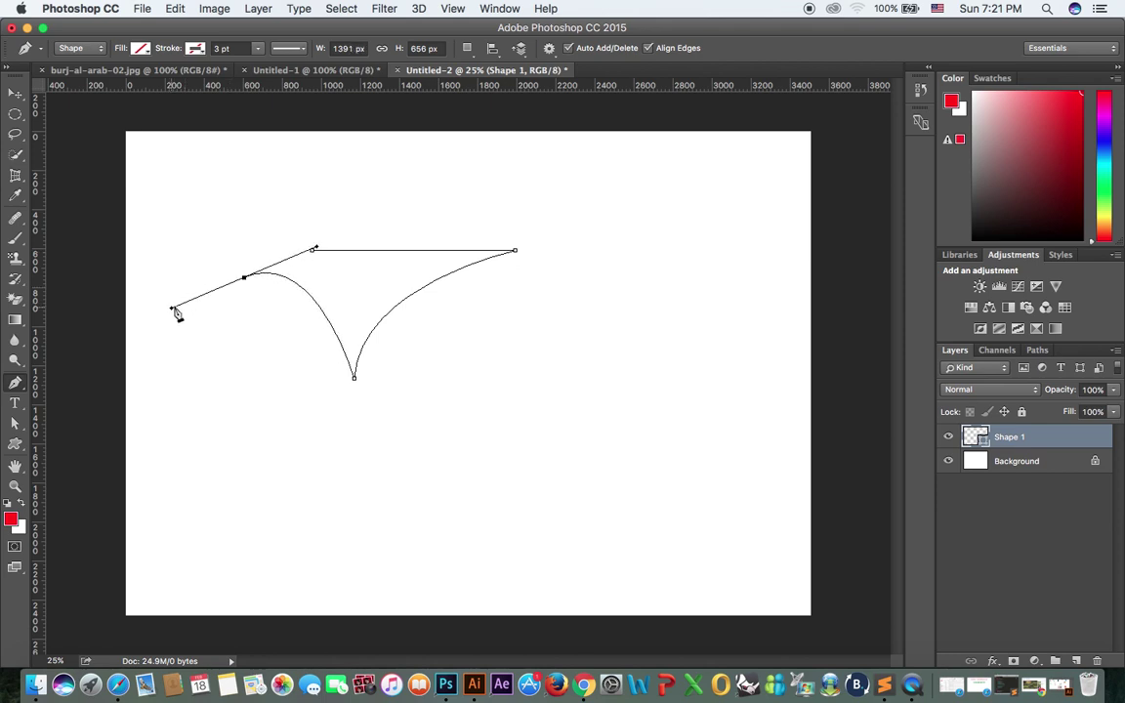
pyautogui.keyDown('alt'); pyautogui.click(243, 278); pyautogui.keyUp('alt')
pyautogui.moveTo(313, 251); pyautogui.dragTo(372, 262)
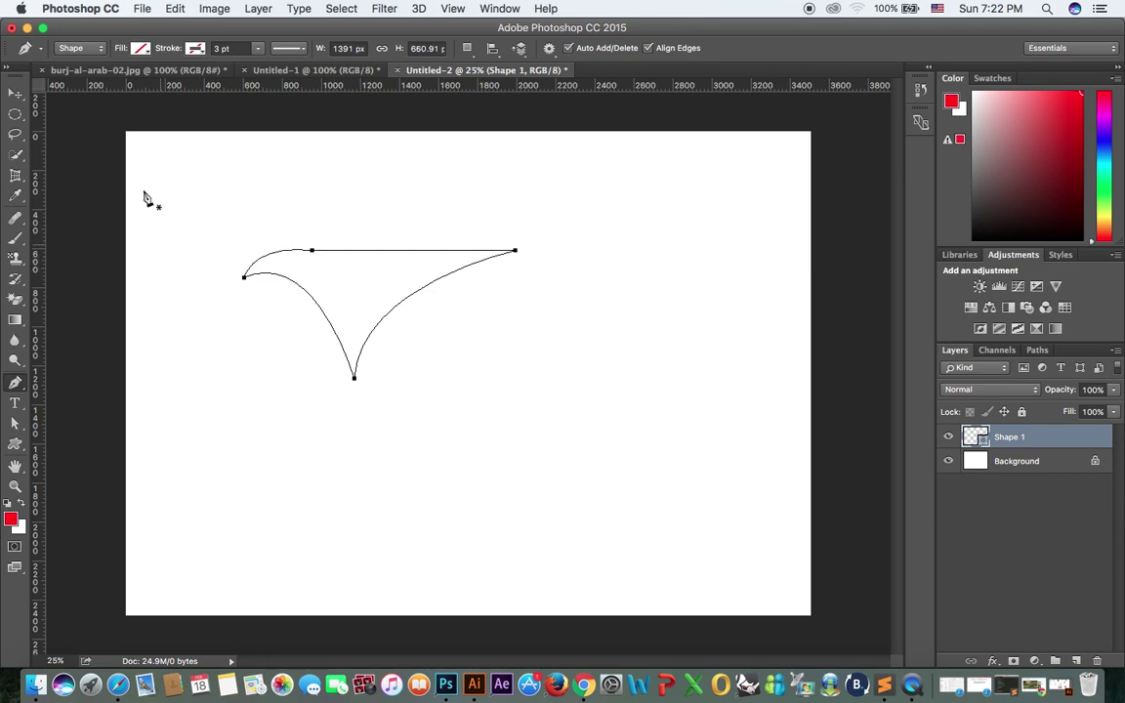
# Try solid, gradient and pattern fills, then fill the sail with the slate-blue pattern.
pyautogui.click(142, 49)
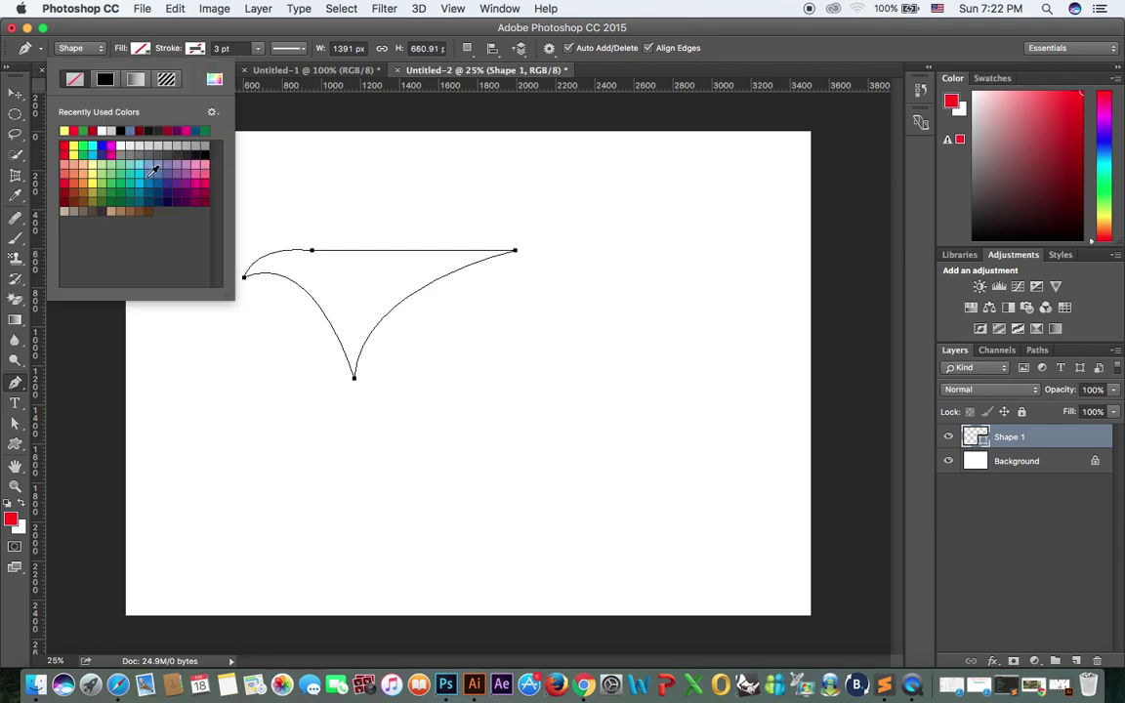
pyautogui.click(145, 162)
pyautogui.click(136, 80)
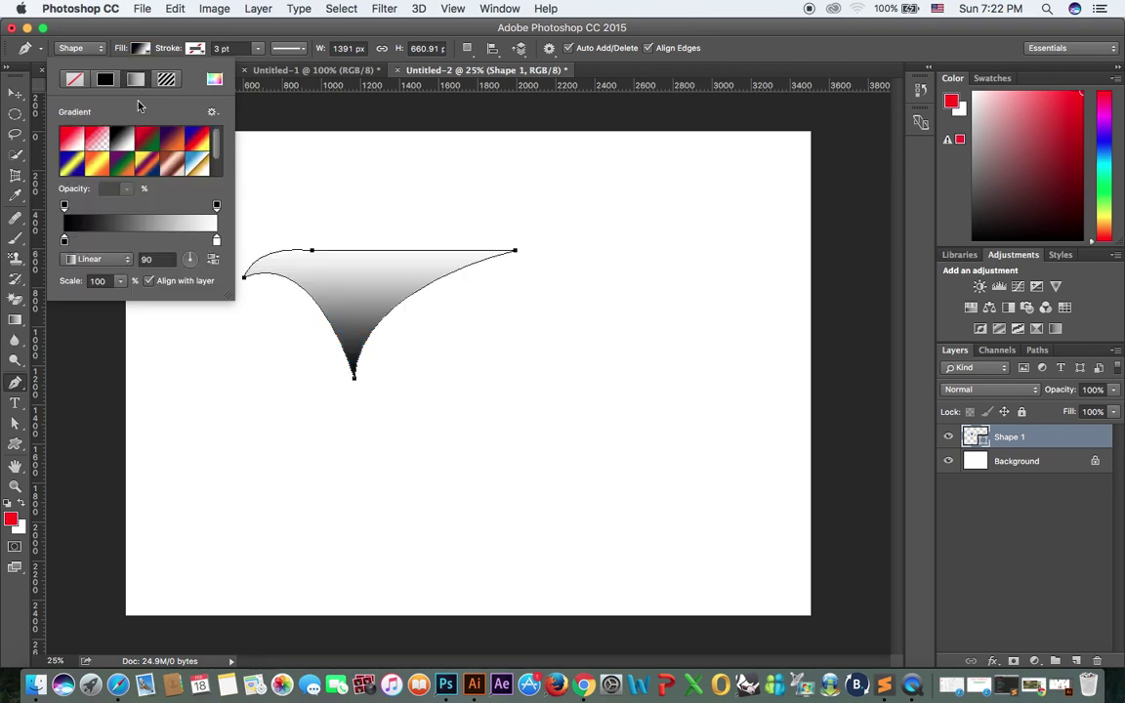
pyautogui.click(170, 140)
pyautogui.click(170, 161)
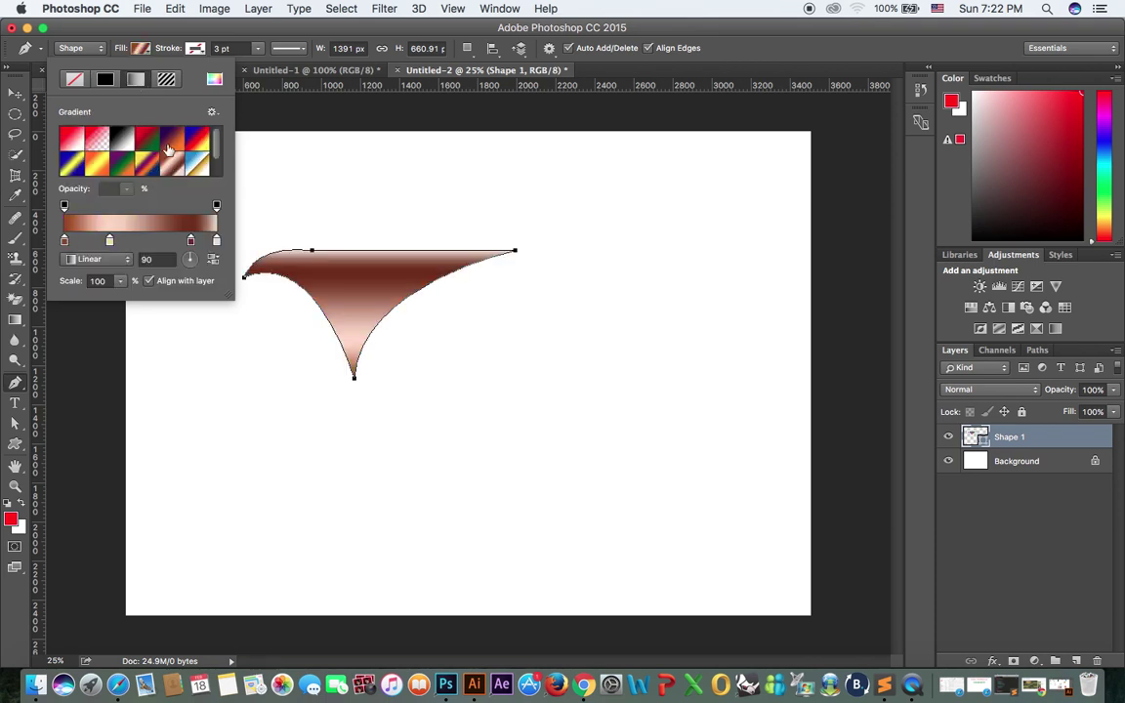
pyautogui.click(164, 81)
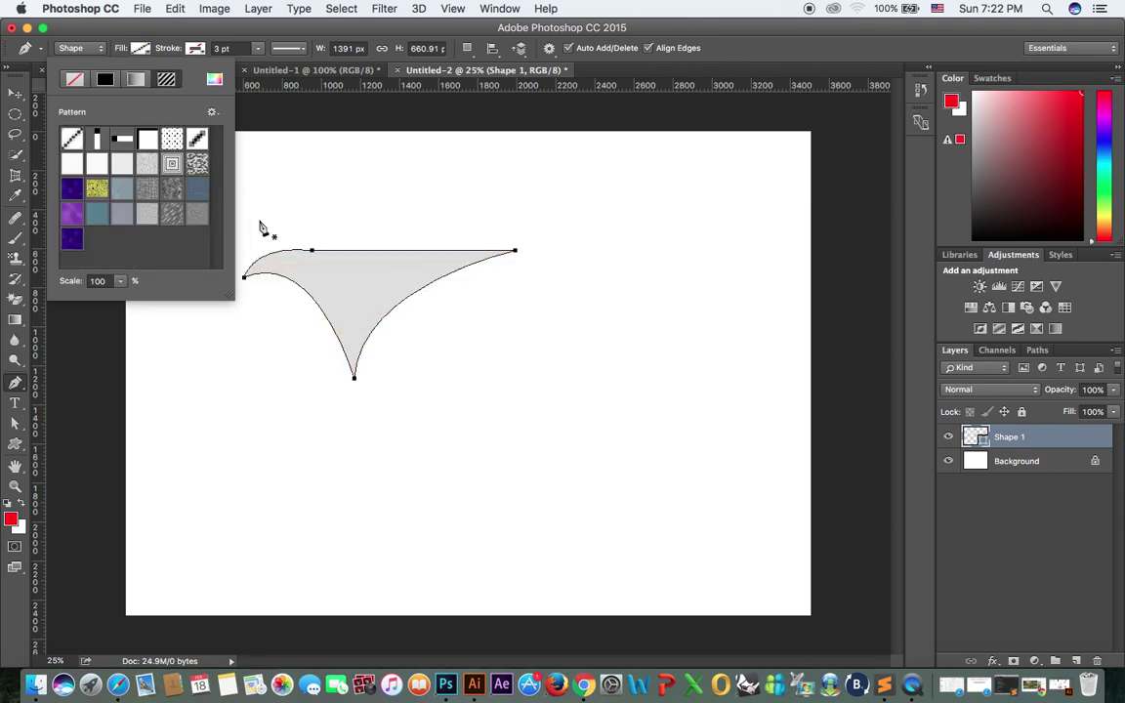
pyautogui.click(188, 188)
pyautogui.click(71, 185)
pyautogui.click(74, 216)
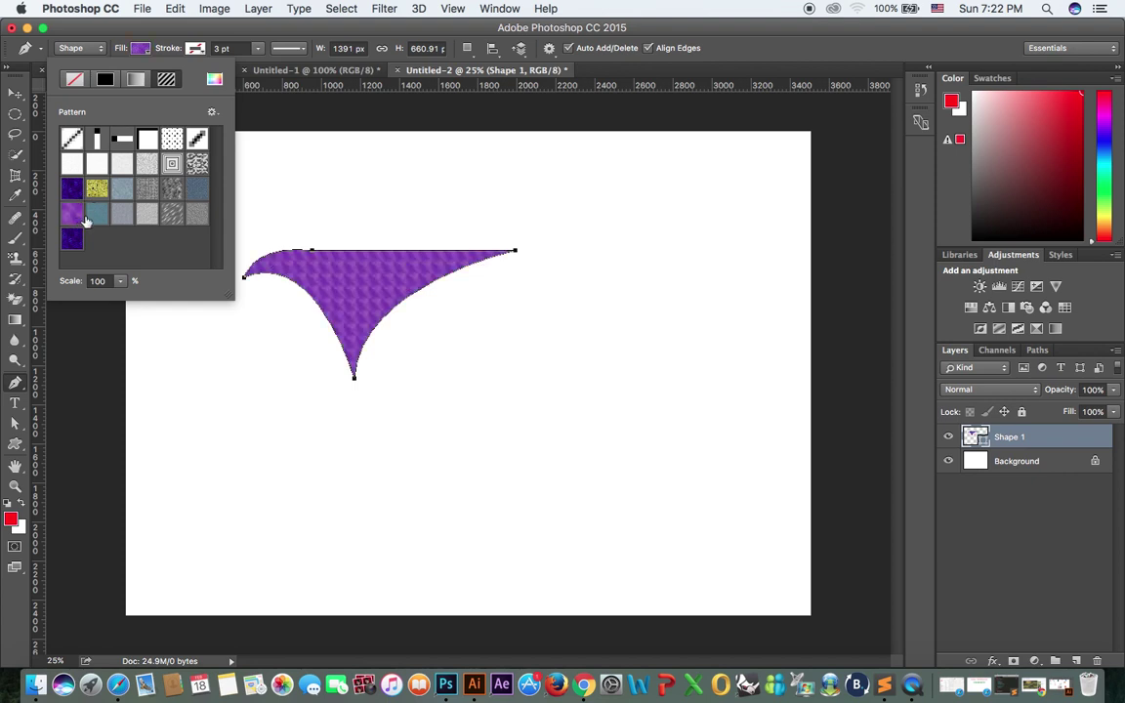
pyautogui.click(97, 217)
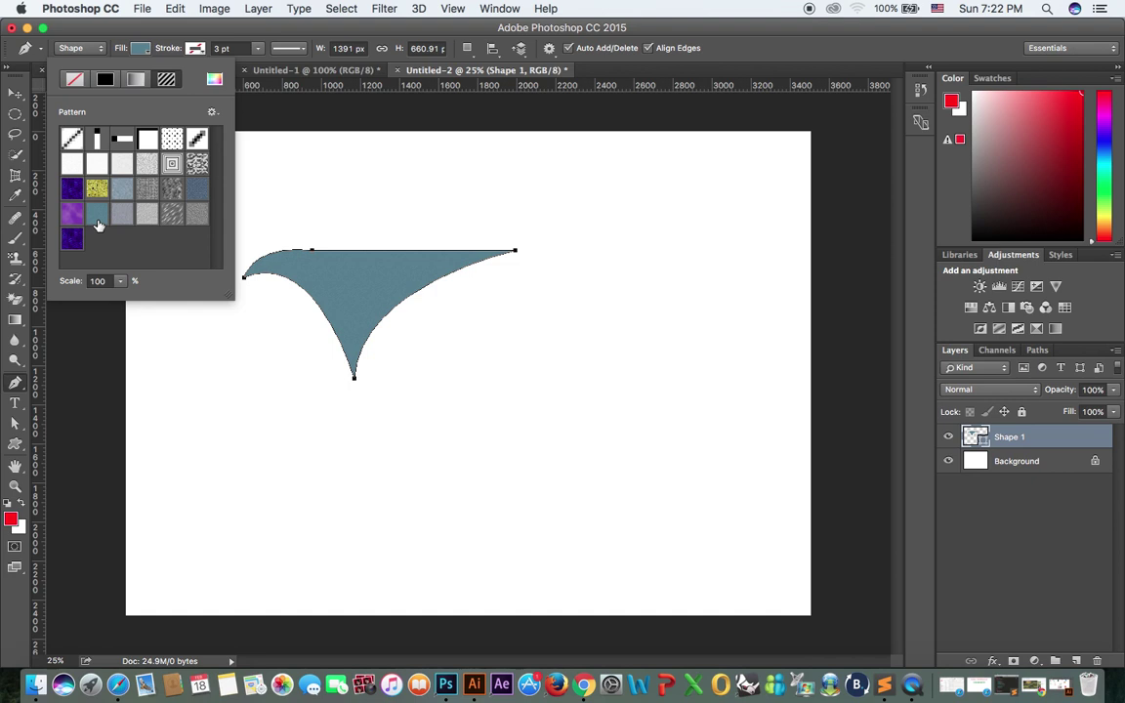
pyautogui.click(826, 56)
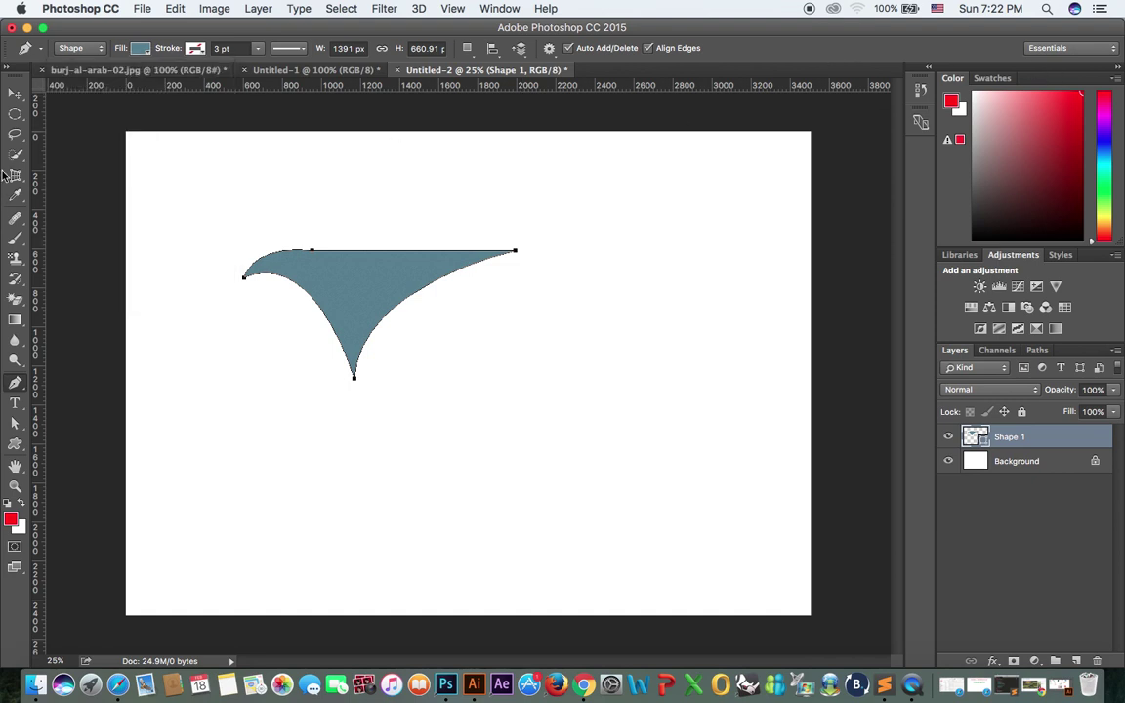
# Move the sail shape up and to the left, discarding an accidental duplicate.
pyautogui.click(15, 93)
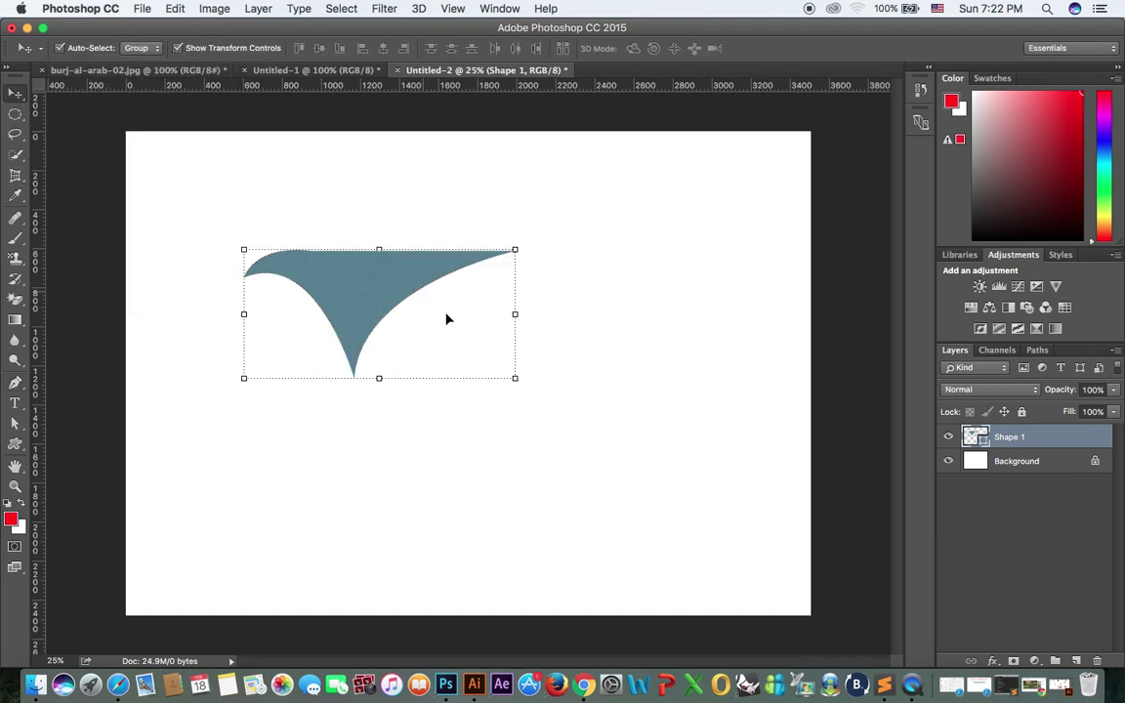
pyautogui.click(396, 391)
pyautogui.moveTo(371, 304); pyautogui.dragTo(475, 403)
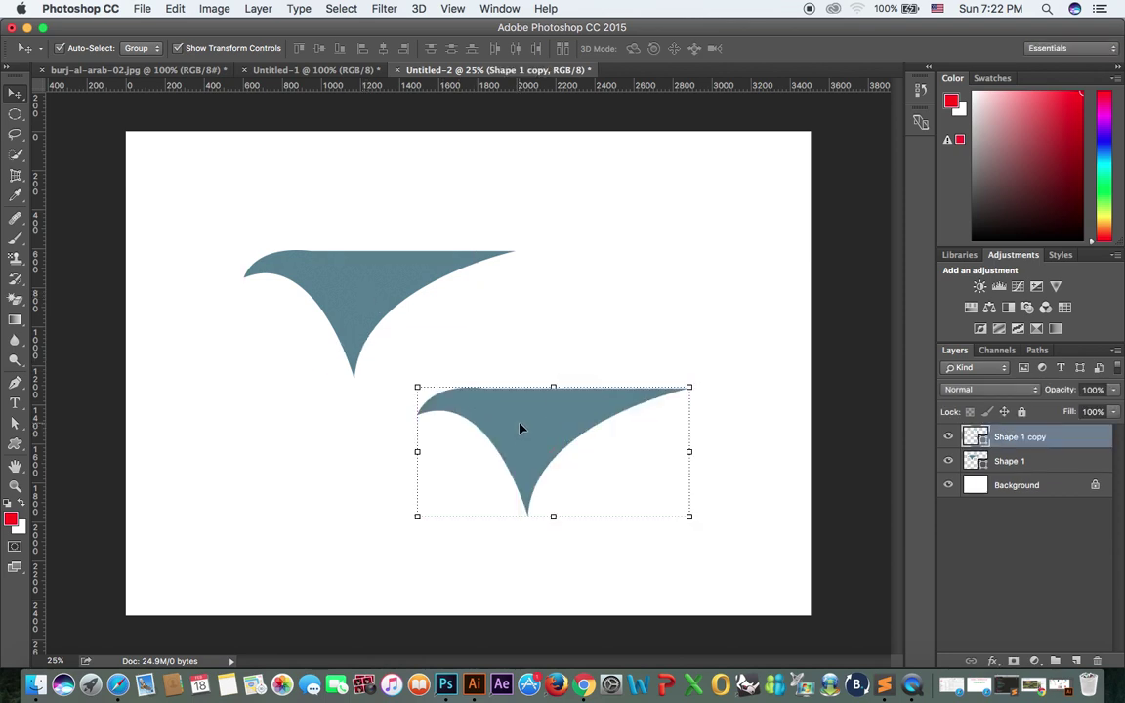
pyautogui.press('Delete')
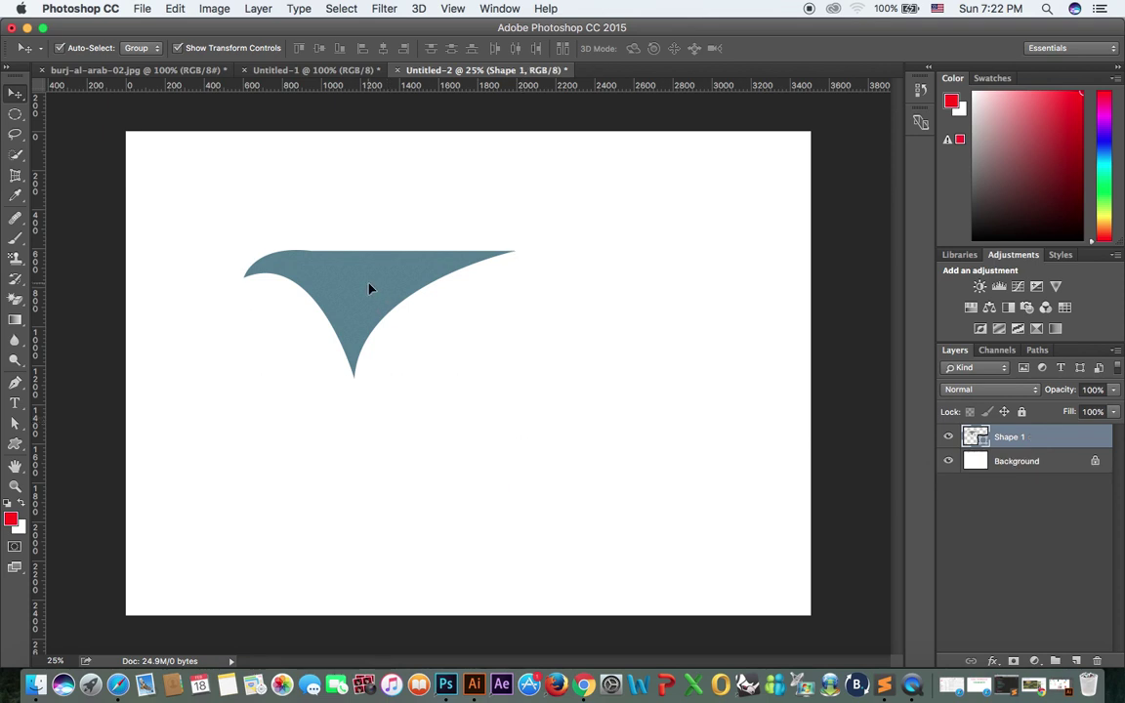
pyautogui.moveTo(372, 289); pyautogui.dragTo(283, 226)
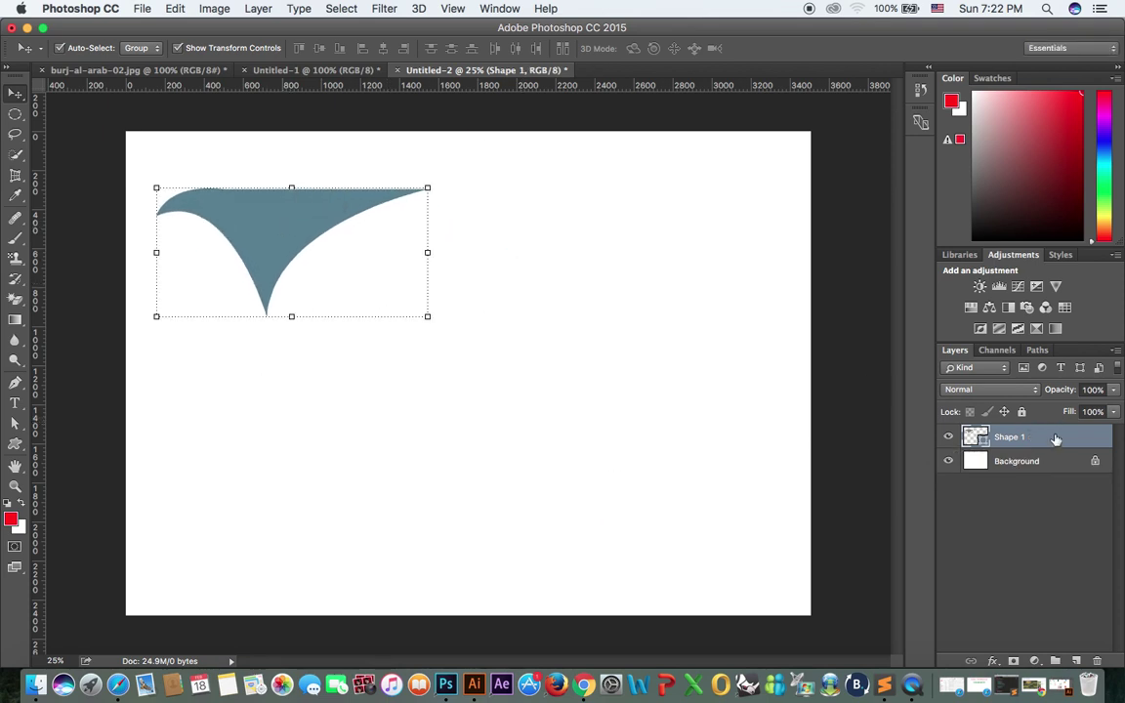
# Apply Lock All to the Shape 1 layer and deselect the sail.
pyautogui.click(1021, 411)
pyautogui.click(342, 359)
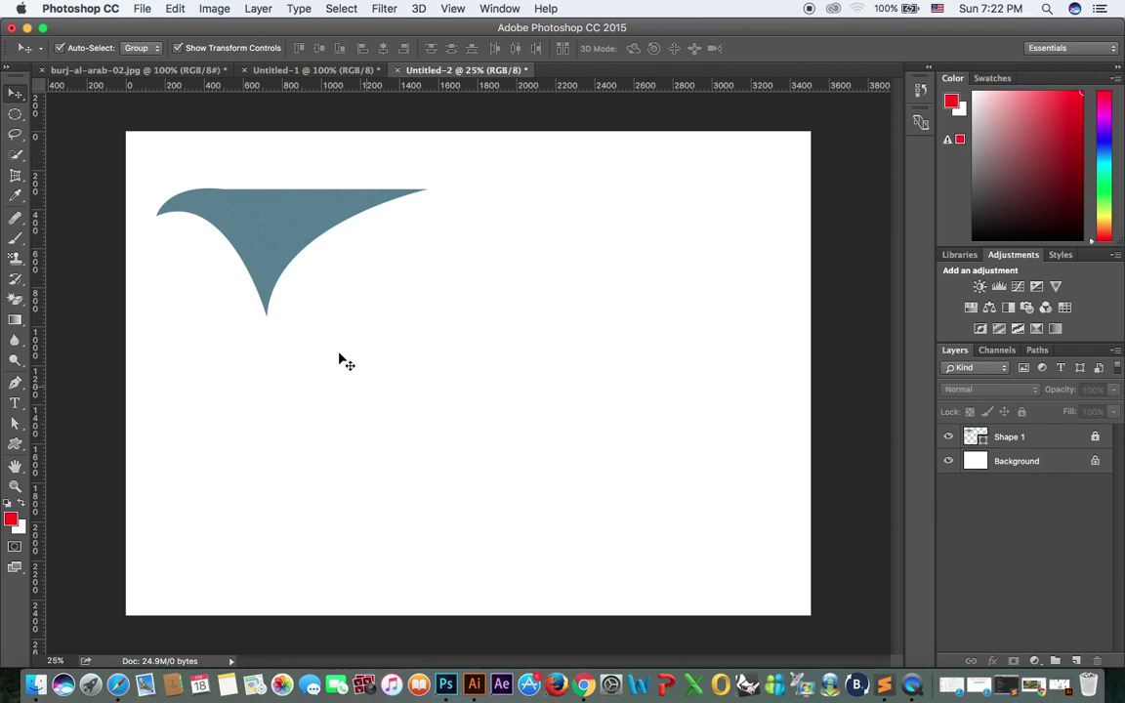
pyautogui.click(1031, 442)
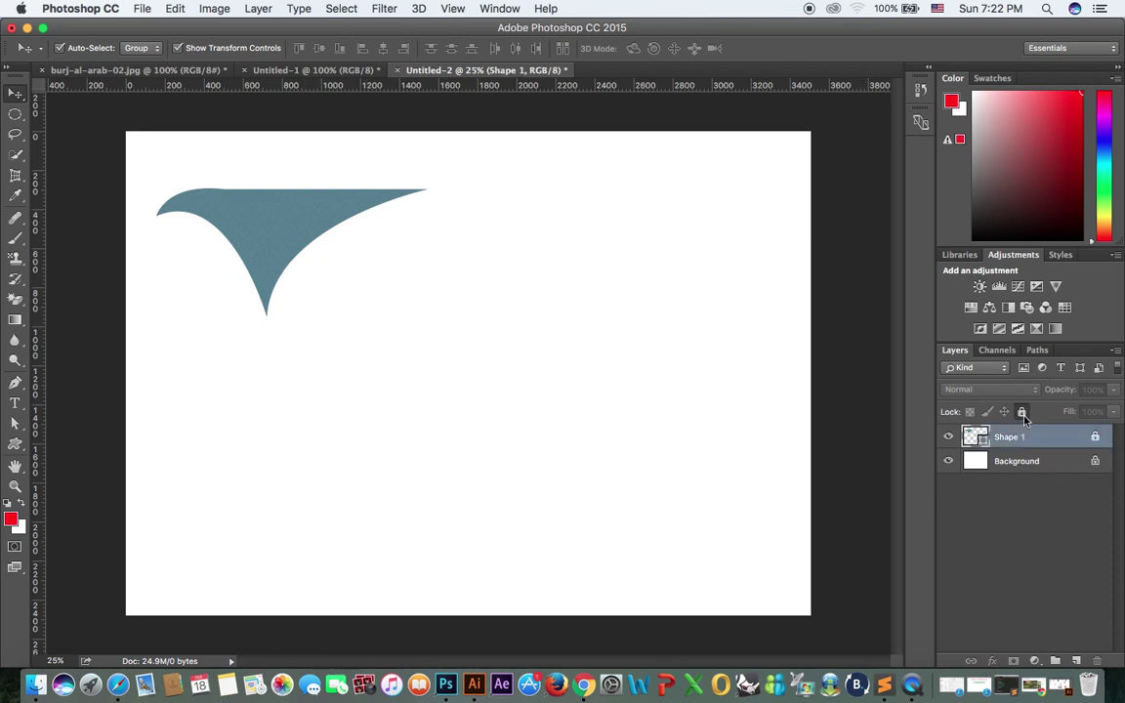
pyautogui.moveTo(293, 217); pyautogui.dragTo(342, 293)
# Draw a closed four-point curved wave path at the lower right with the Pen tool.
pyautogui.click(16, 383)
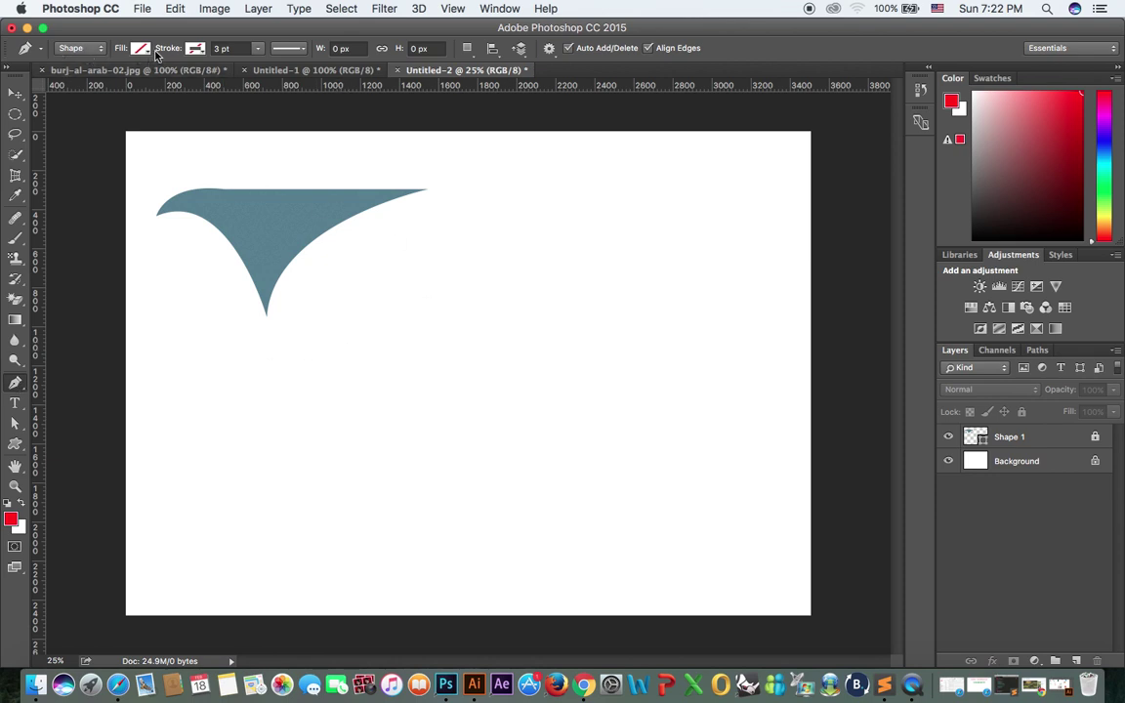
pyautogui.click(485, 399)
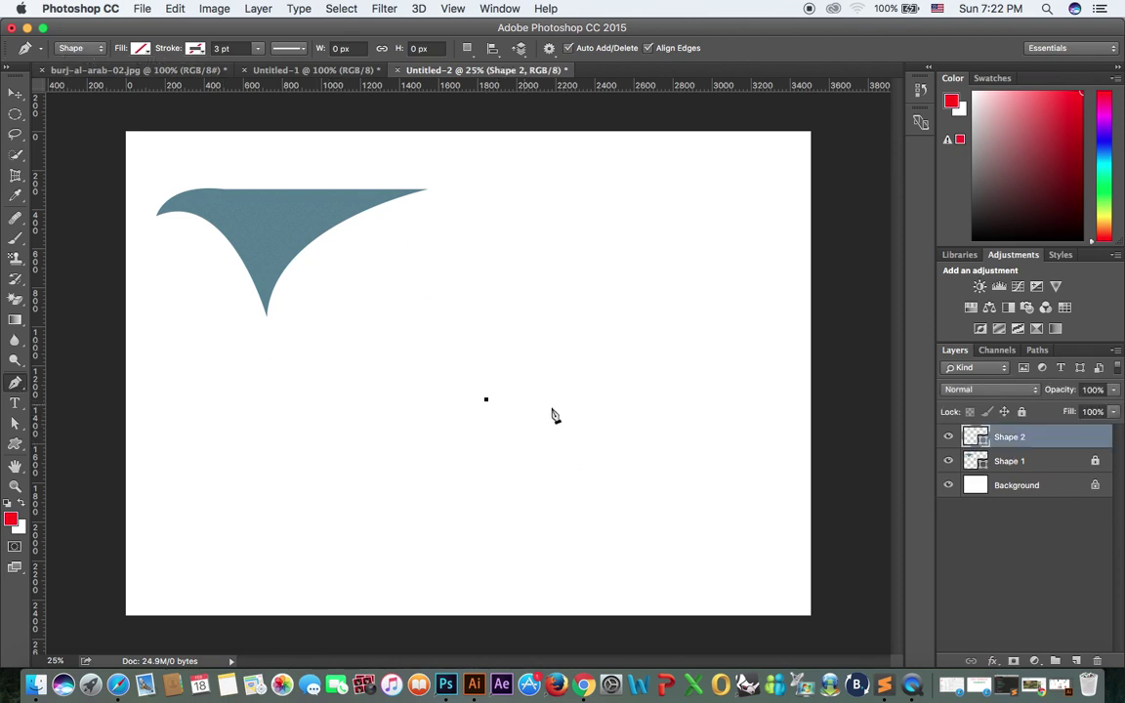
pyautogui.moveTo(660, 349); pyautogui.dragTo(722, 262)
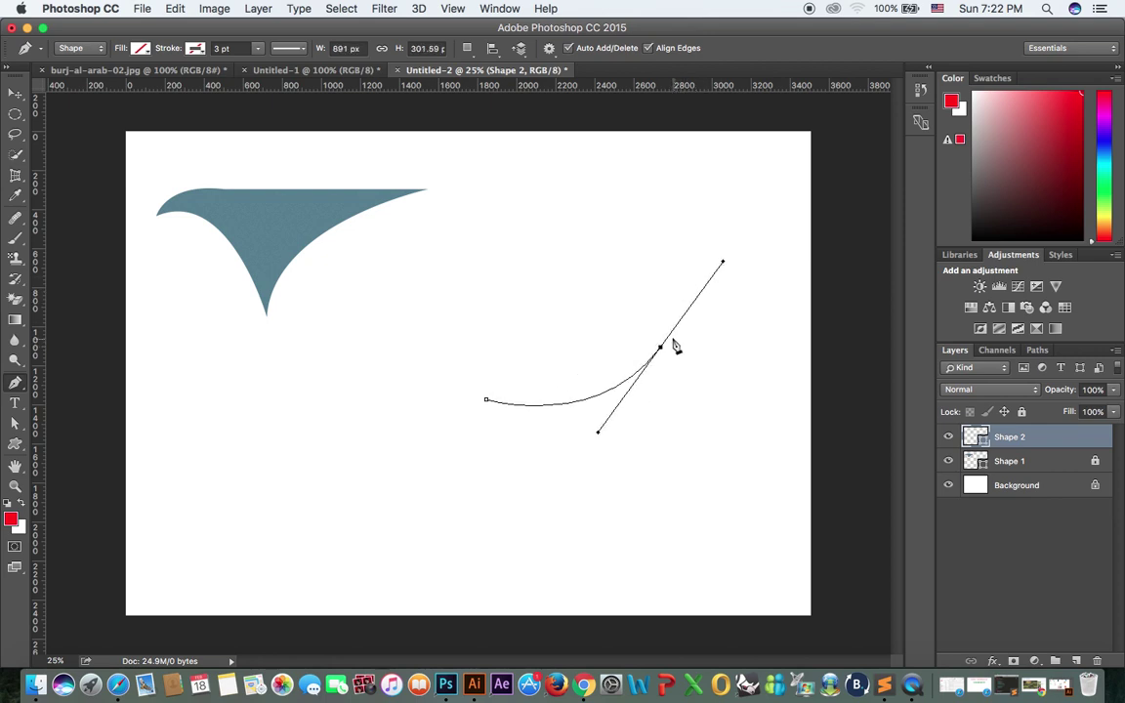
pyautogui.click(661, 349)
pyautogui.moveTo(621, 487); pyautogui.dragTo(552, 544)
pyautogui.click(621, 487)
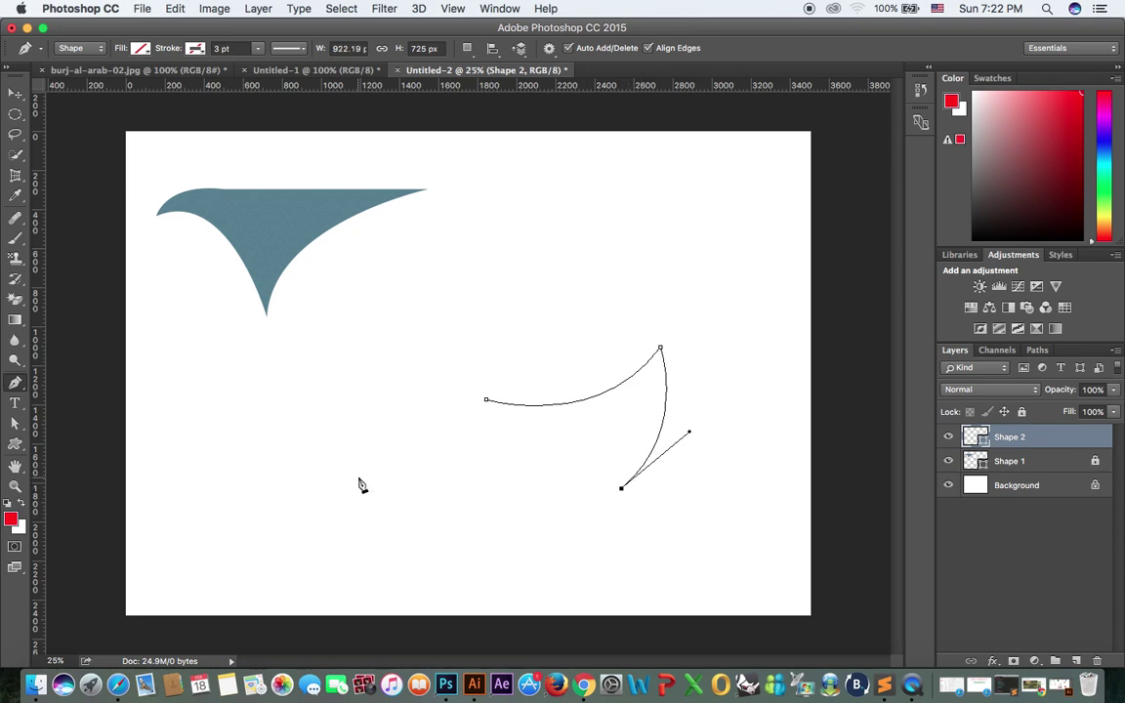
pyautogui.moveTo(397, 449); pyautogui.dragTo(301, 518)
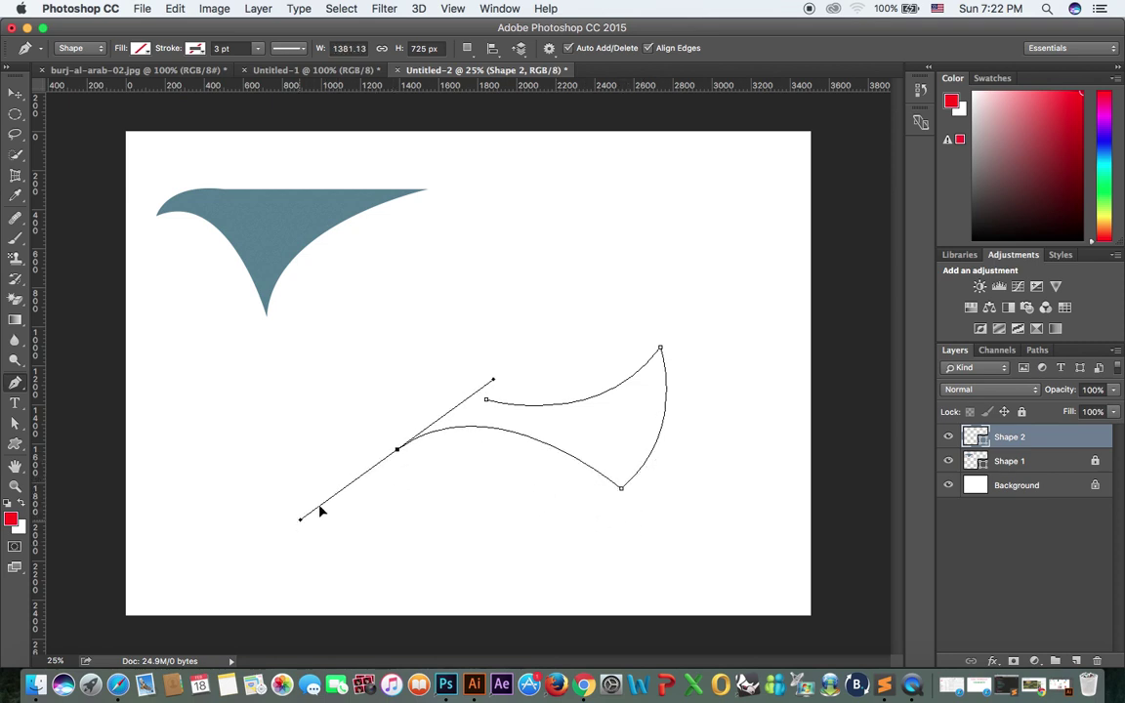
pyautogui.click(397, 449)
pyautogui.click(486, 400)
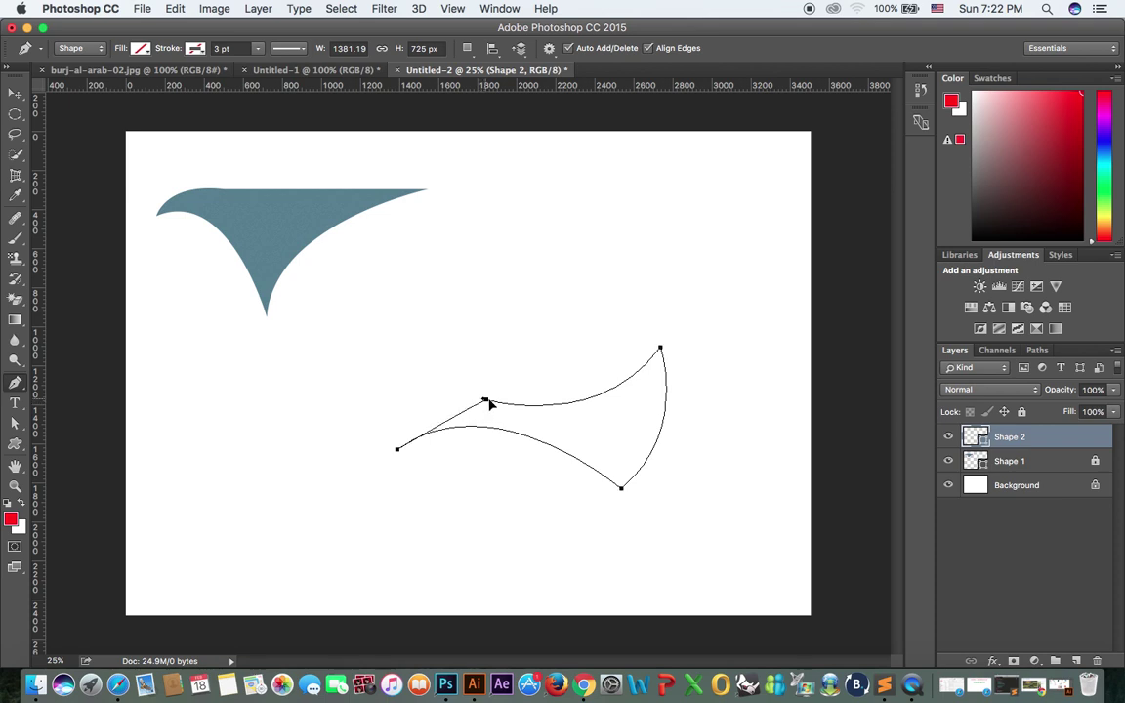
pyautogui.moveTo(490, 404); pyautogui.dragTo(533, 418)
# Set the new Shape 2 wave's fill to a dark teal swatch.
pyautogui.click(138, 48)
pyautogui.click(119, 168)
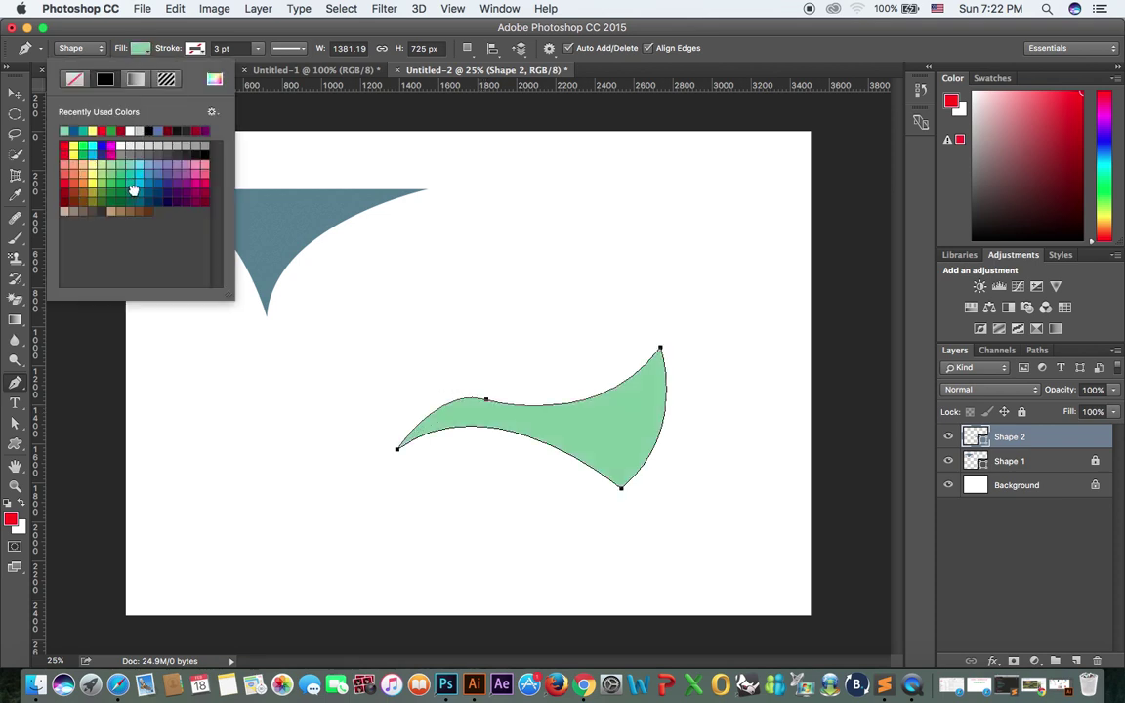
pyautogui.click(133, 188)
pyautogui.click(38, 140)
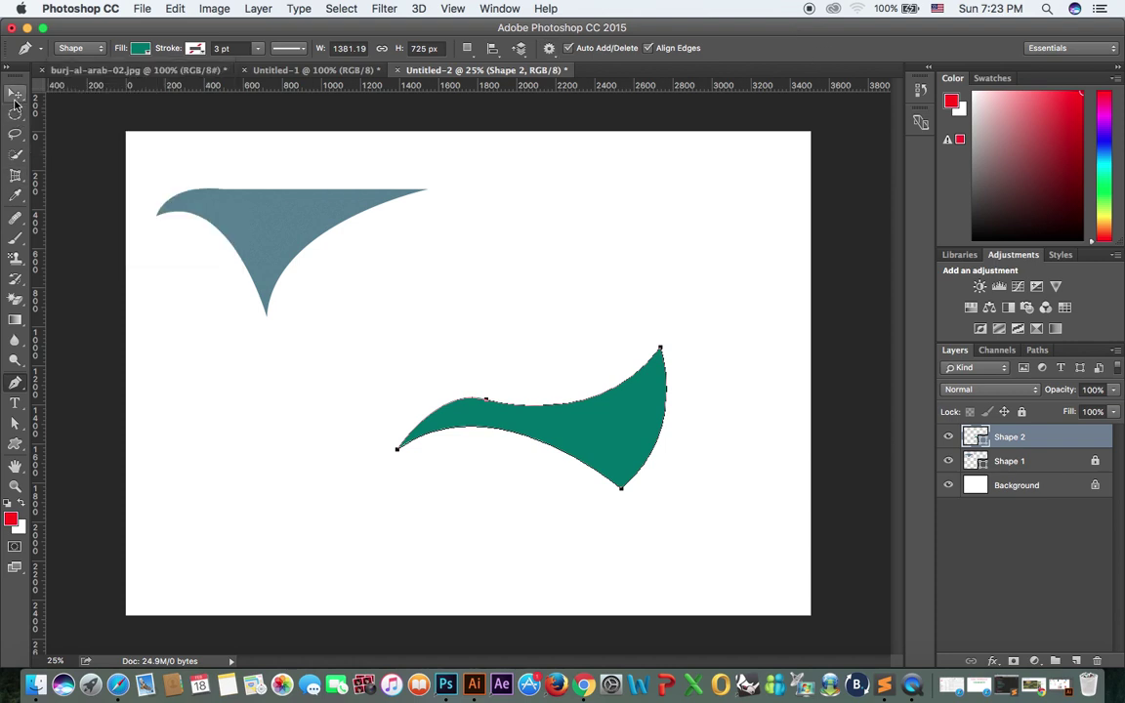
pyautogui.click(14, 94)
# Drag the teal wave left so it sits just below the blue-grey sail's point.
pyautogui.moveTo(650, 382); pyautogui.dragTo(415, 399)
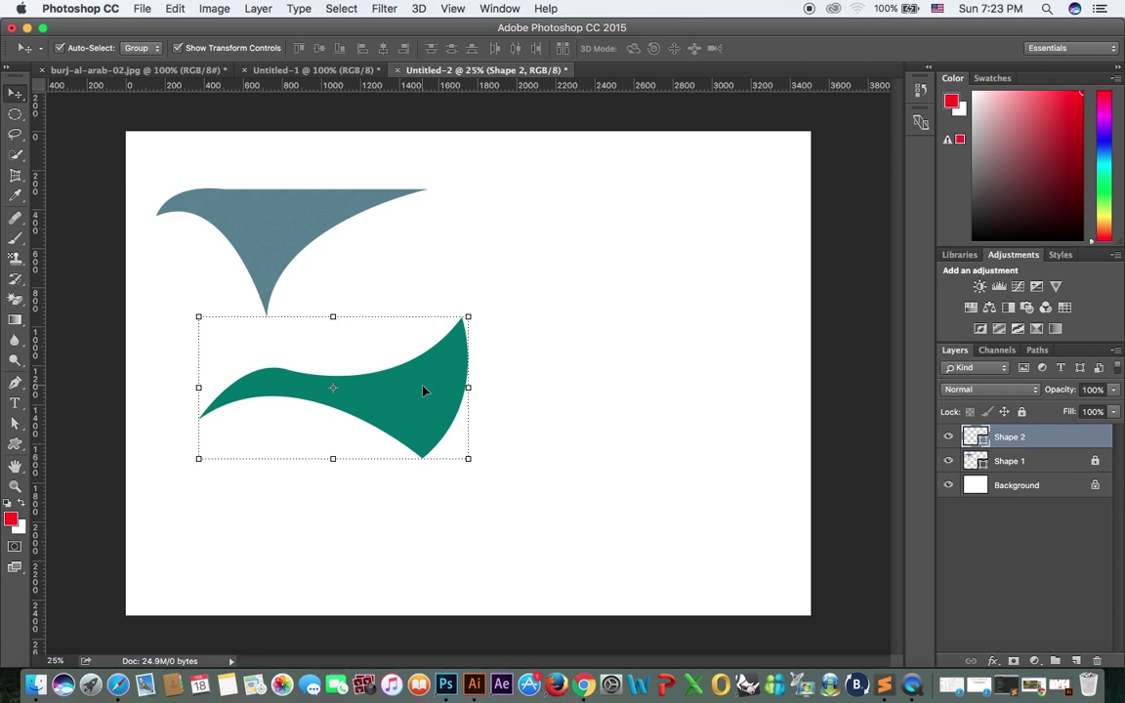
pyautogui.moveTo(414, 405); pyautogui.dragTo(476, 411)
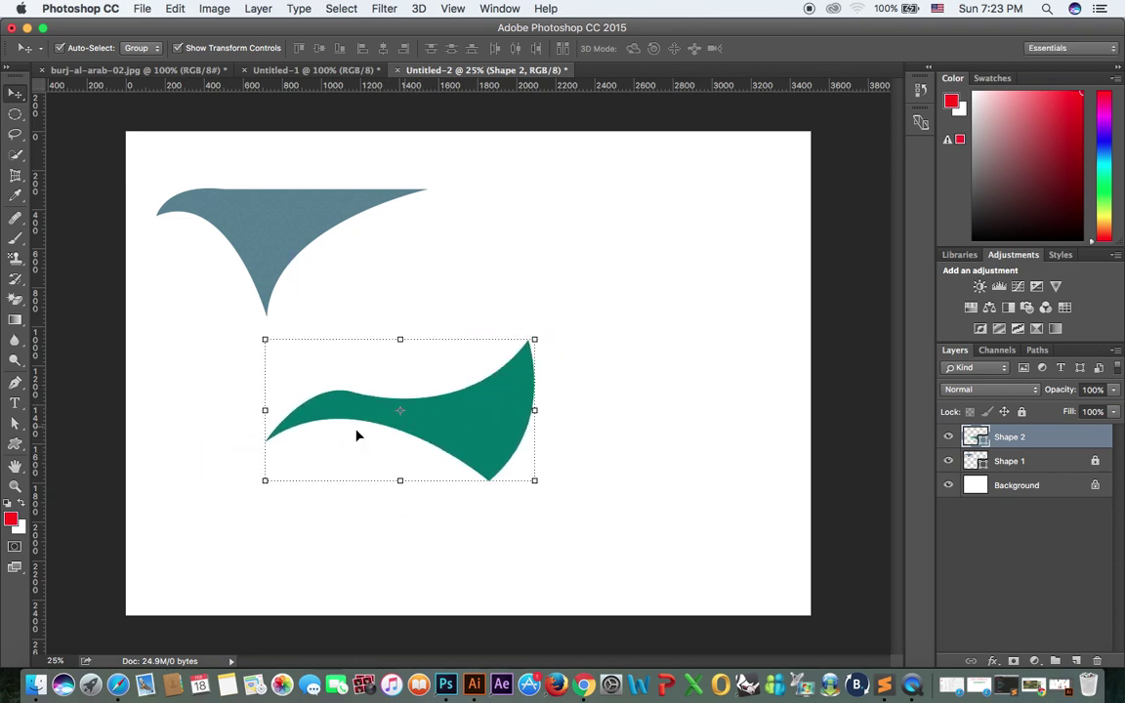
pyautogui.click(16, 384)
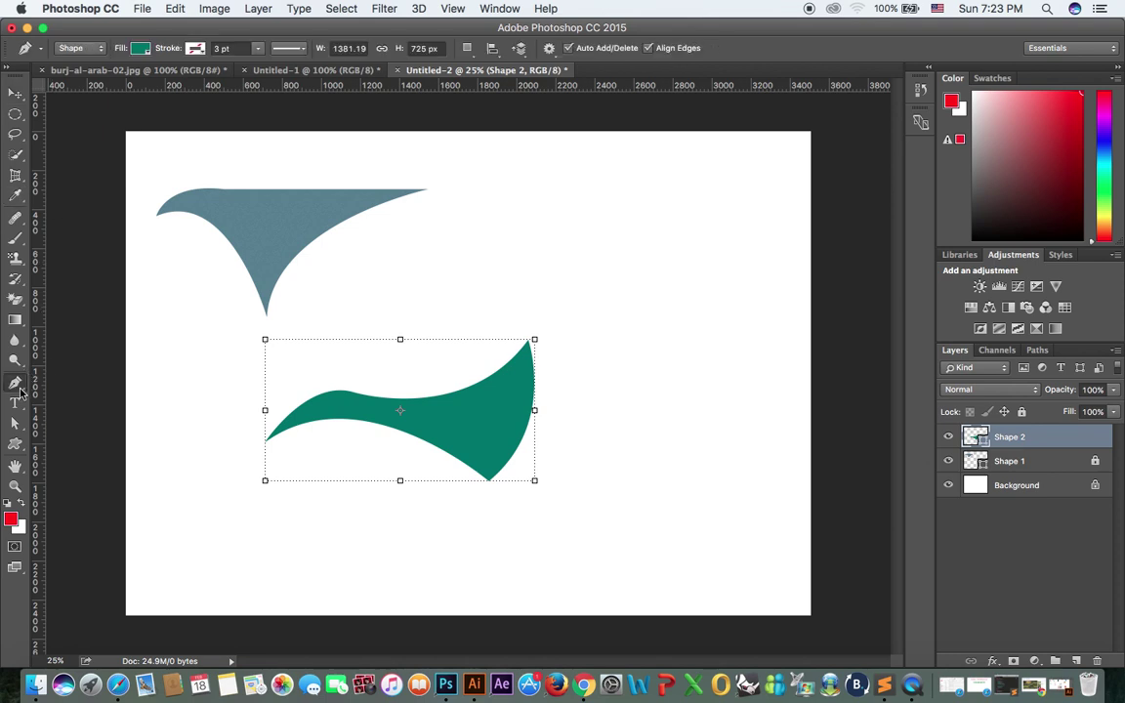
# Add an anchor on the wave's lower edge and pull it downward into a curve.
pyautogui.rightClick(18, 389)
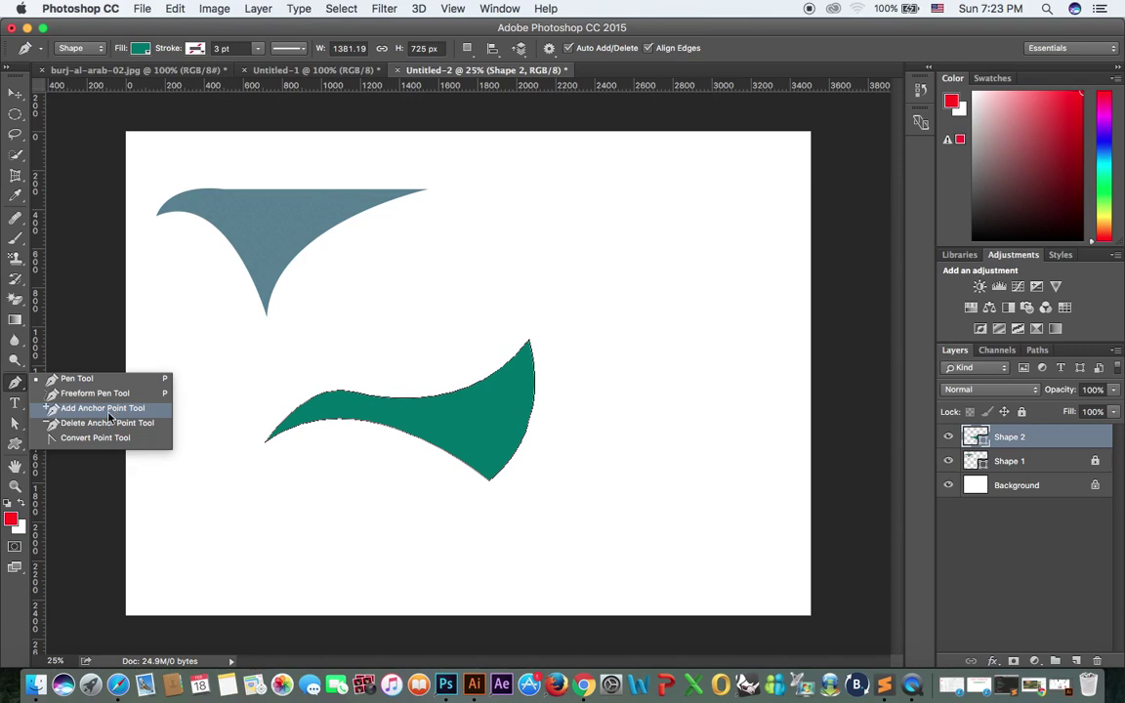
pyautogui.click(107, 411)
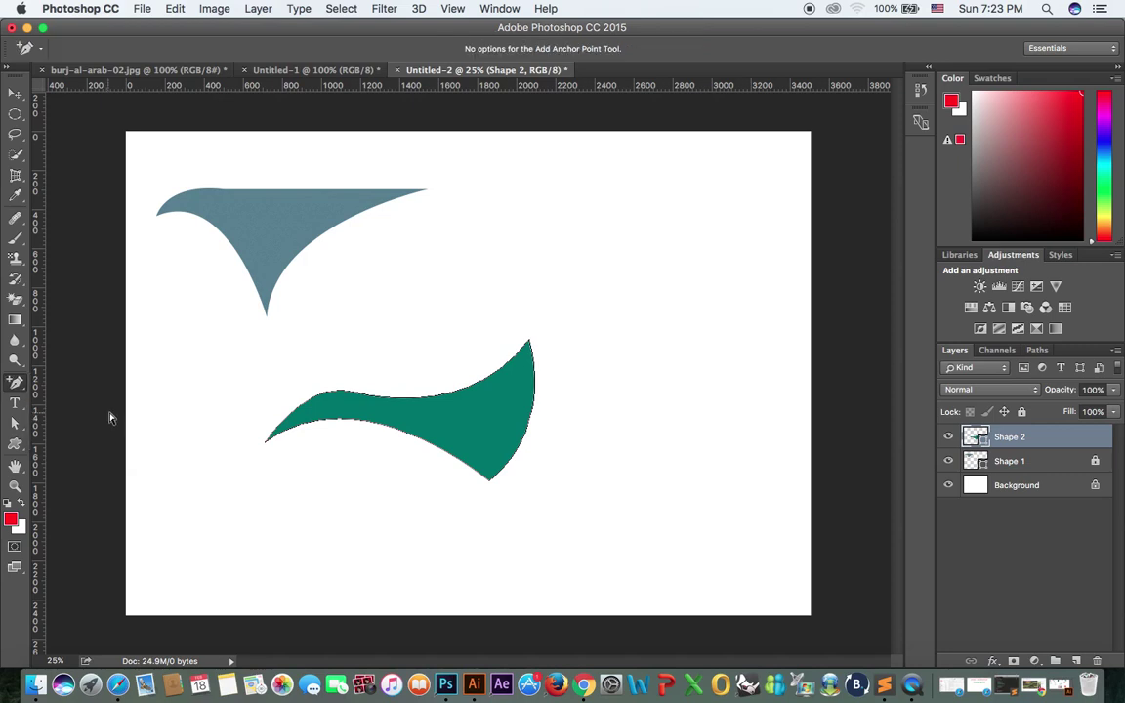
pyautogui.click(424, 443)
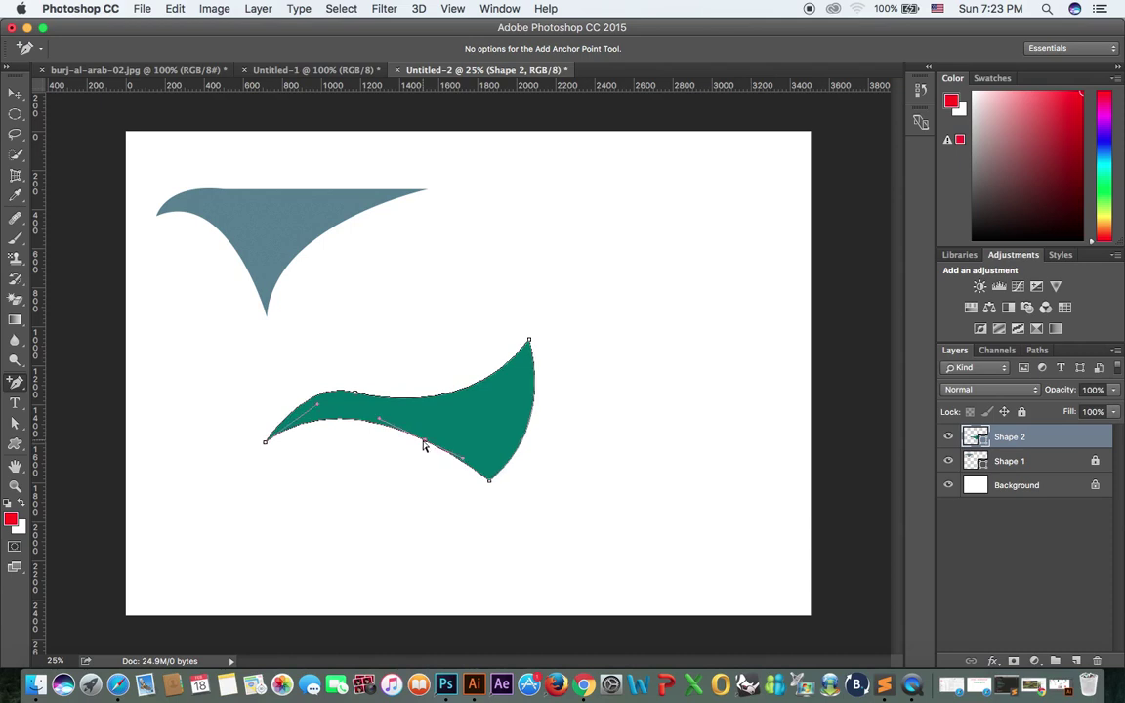
pyautogui.moveTo(424, 445); pyautogui.dragTo(401, 490)
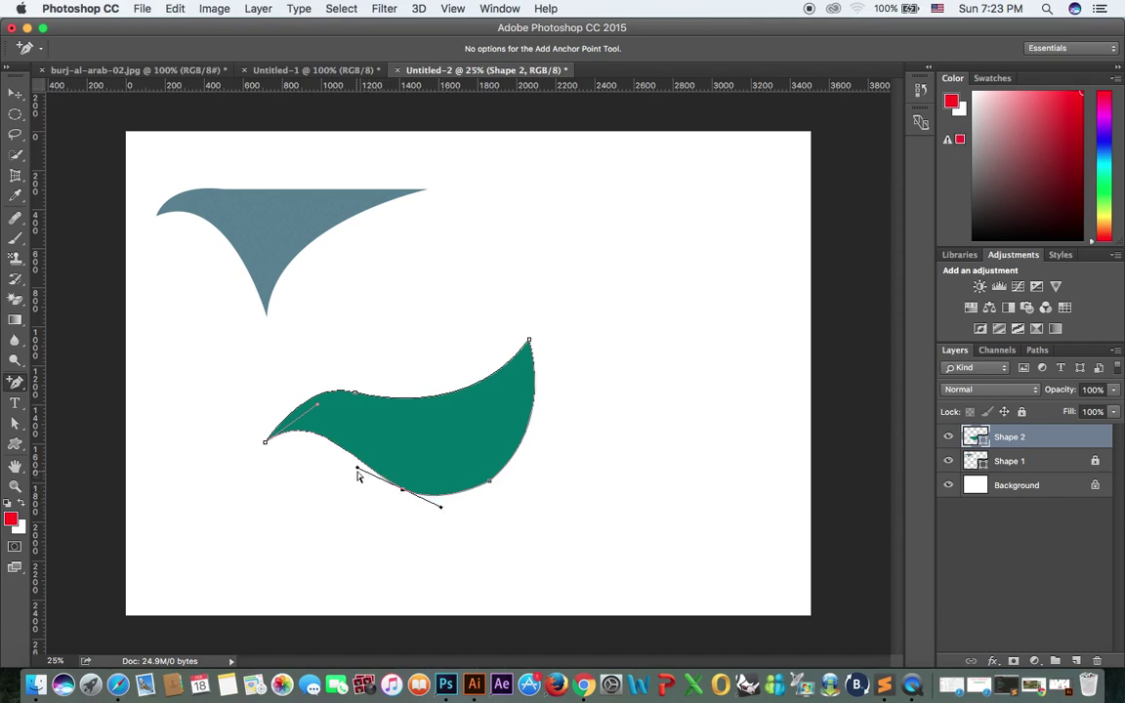
pyautogui.moveTo(357, 471); pyautogui.dragTo(344, 542)
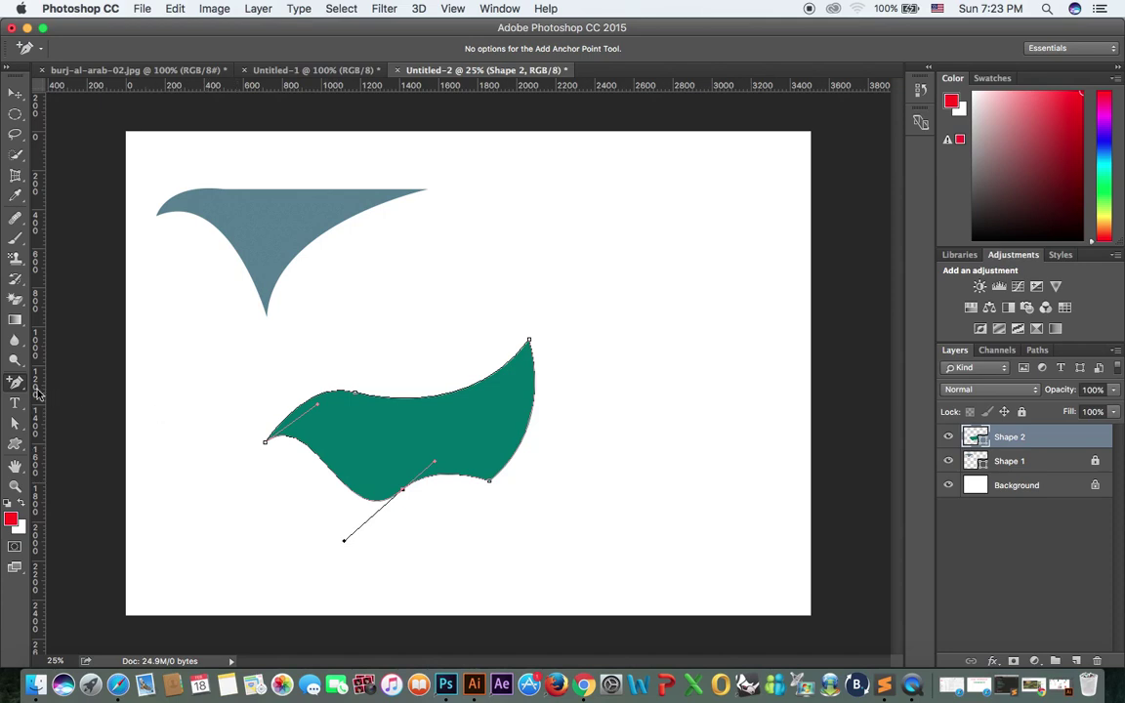
# Add anchors on the top and lower-left edges, pulling a top dip down and the lower-left inward.
pyautogui.click(441, 397)
pyautogui.moveTo(440, 398); pyautogui.dragTo(446, 438)
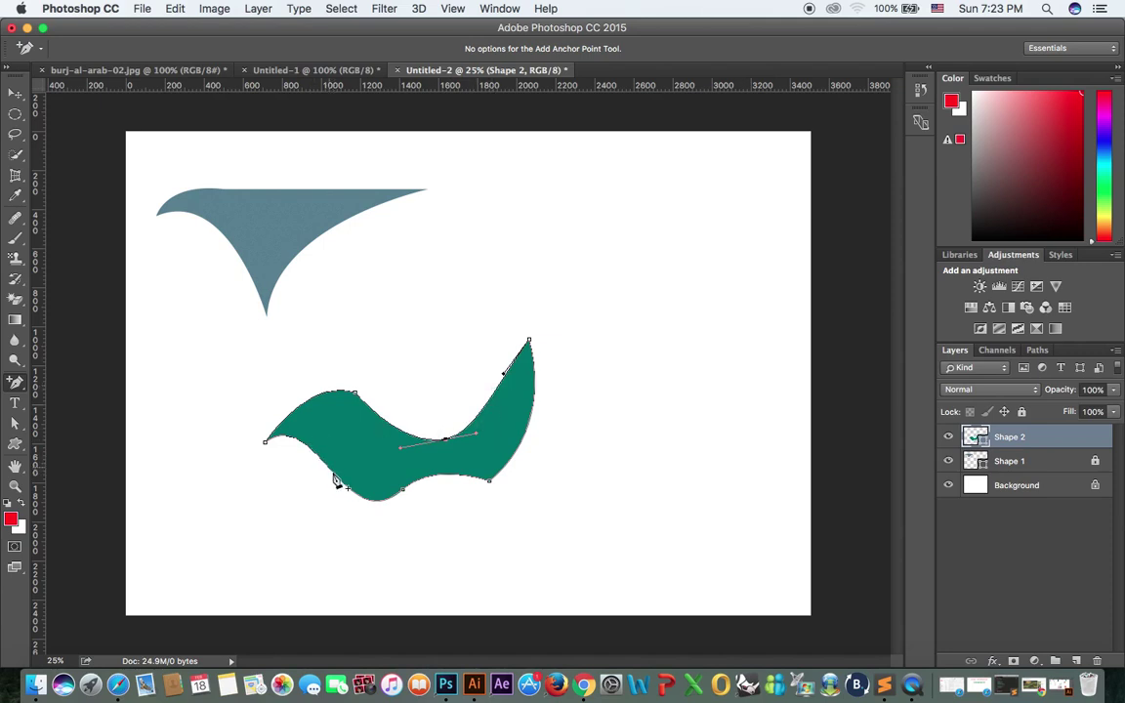
pyautogui.click(325, 463)
pyautogui.moveTo(325, 465); pyautogui.dragTo(354, 434)
# Delete the top-edge dip anchor and the extra lower-left anchor from the wave.
pyautogui.click(14, 382)
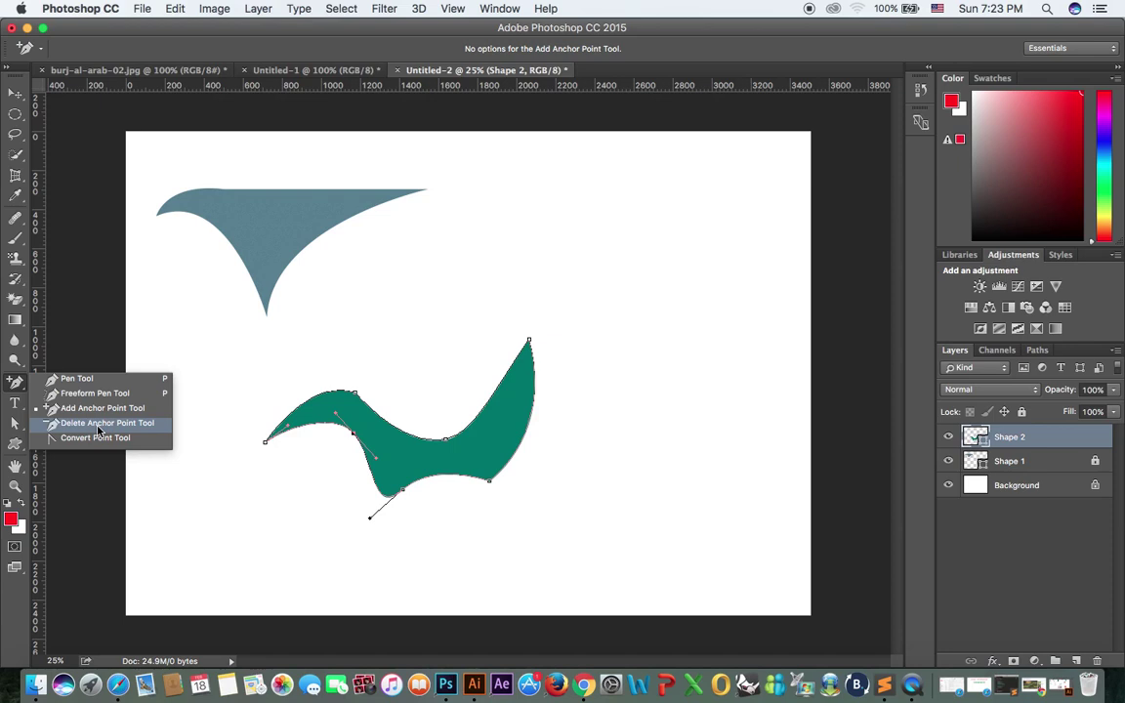
pyautogui.click(99, 423)
pyautogui.click(445, 443)
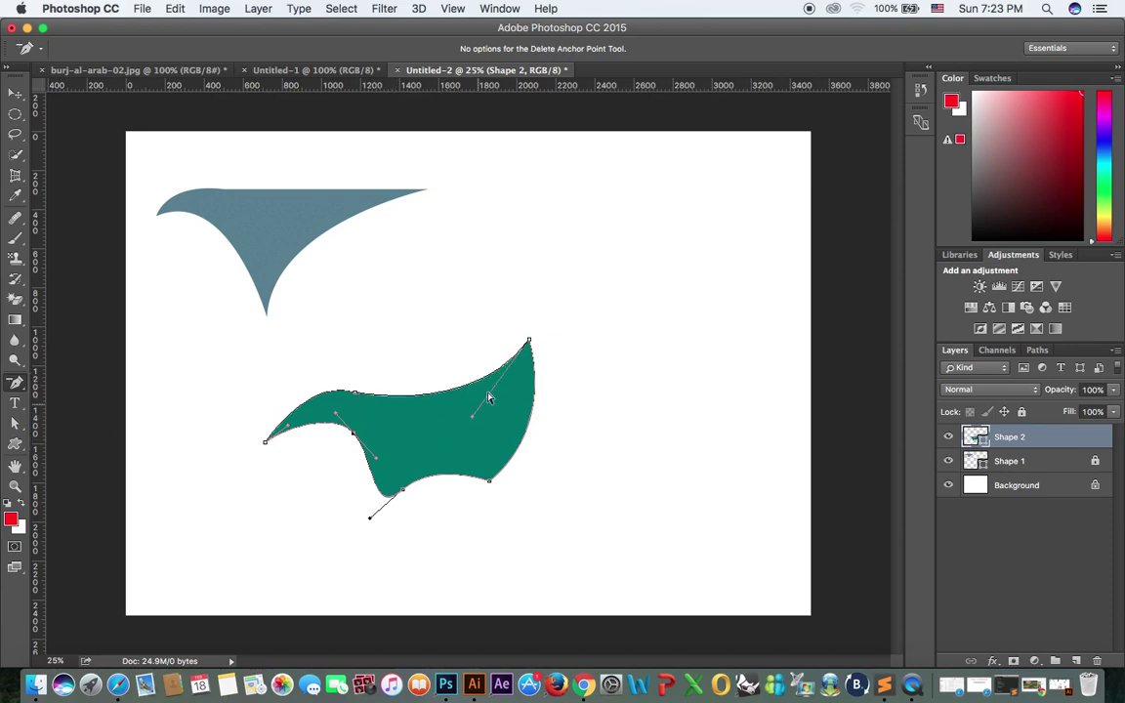
pyautogui.click(357, 438)
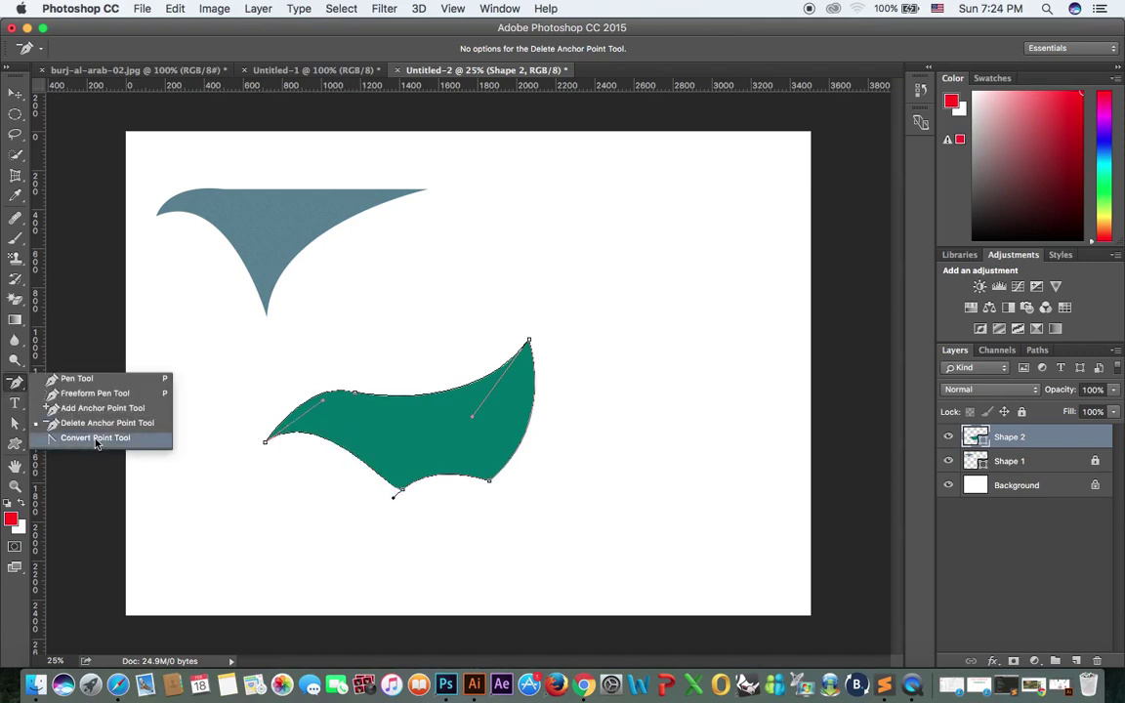
# Convert the wave's top tip and bottom corner anchors into smooth curves with the Convert Point Tool.
pyautogui.click(93, 437)
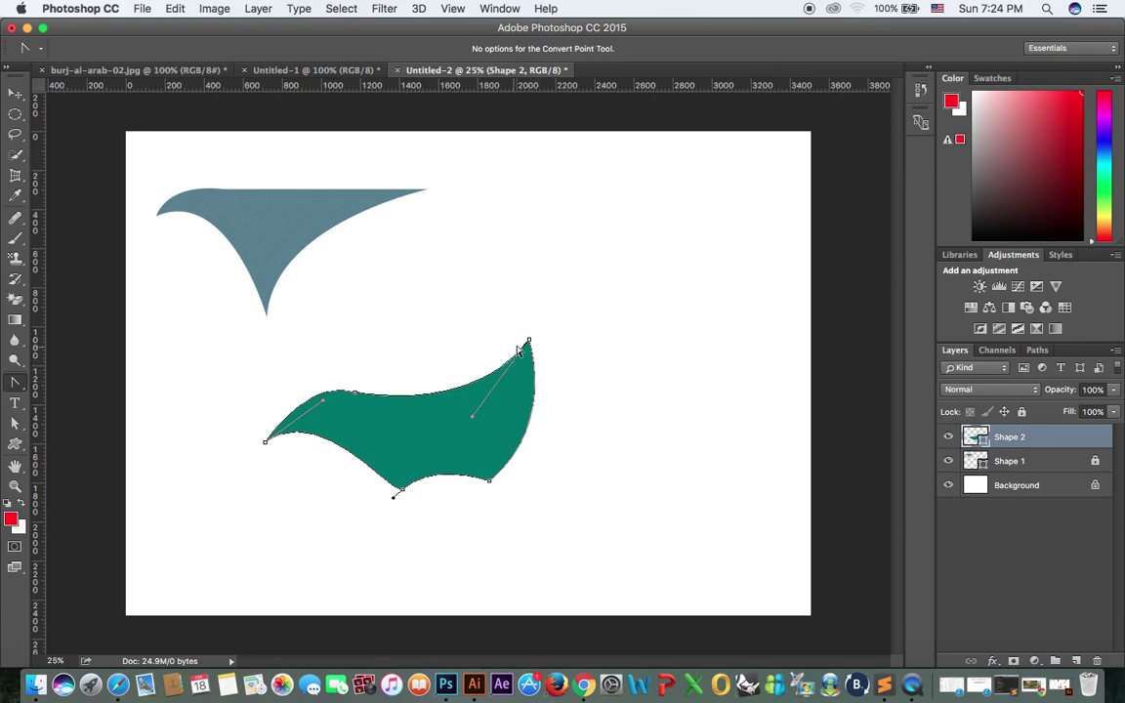
pyautogui.moveTo(529, 340); pyautogui.dragTo(563, 375)
pyautogui.moveTo(492, 485); pyautogui.dragTo(440, 510)
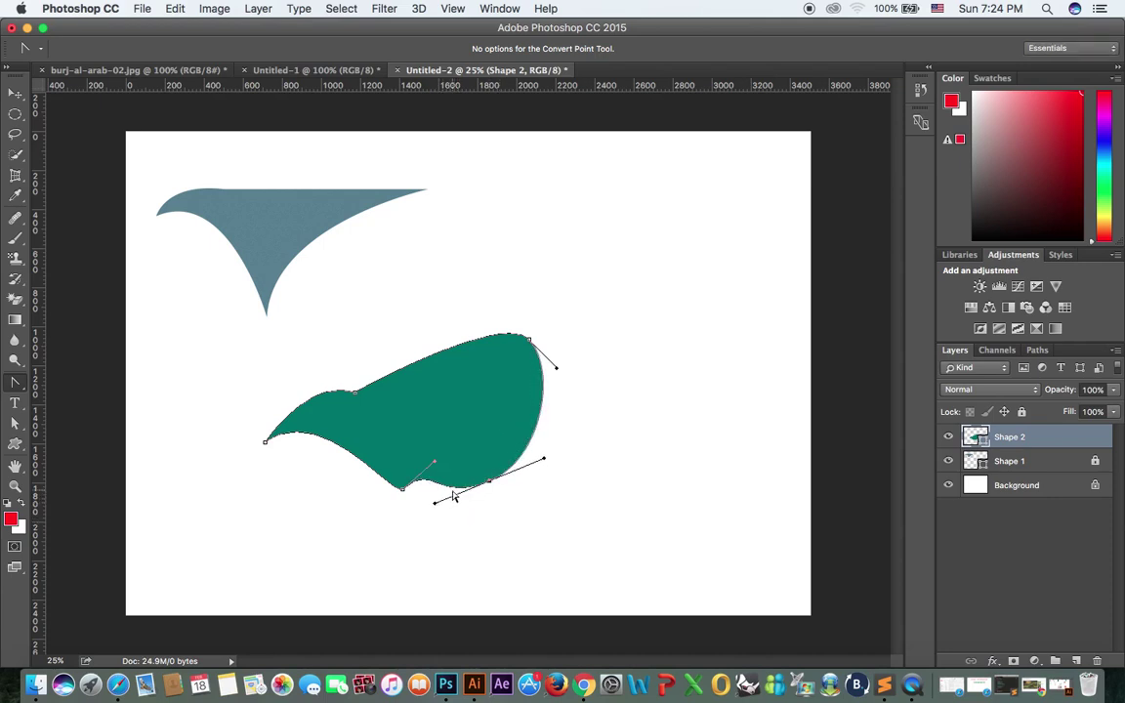
pyautogui.press('v')
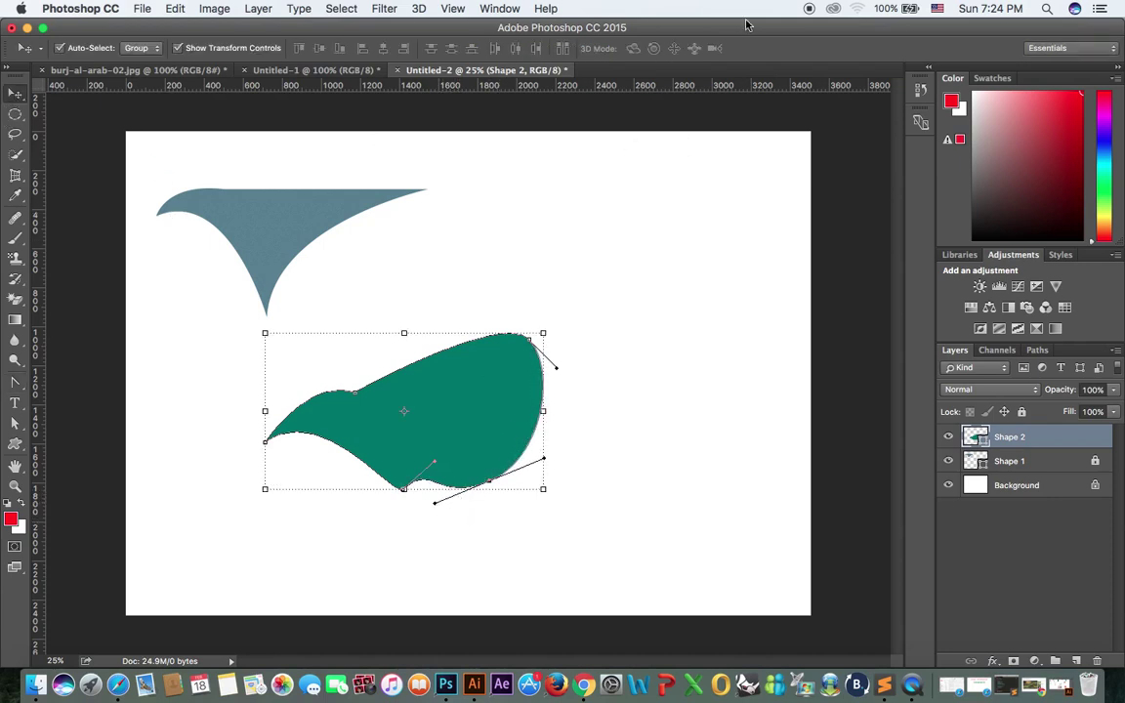